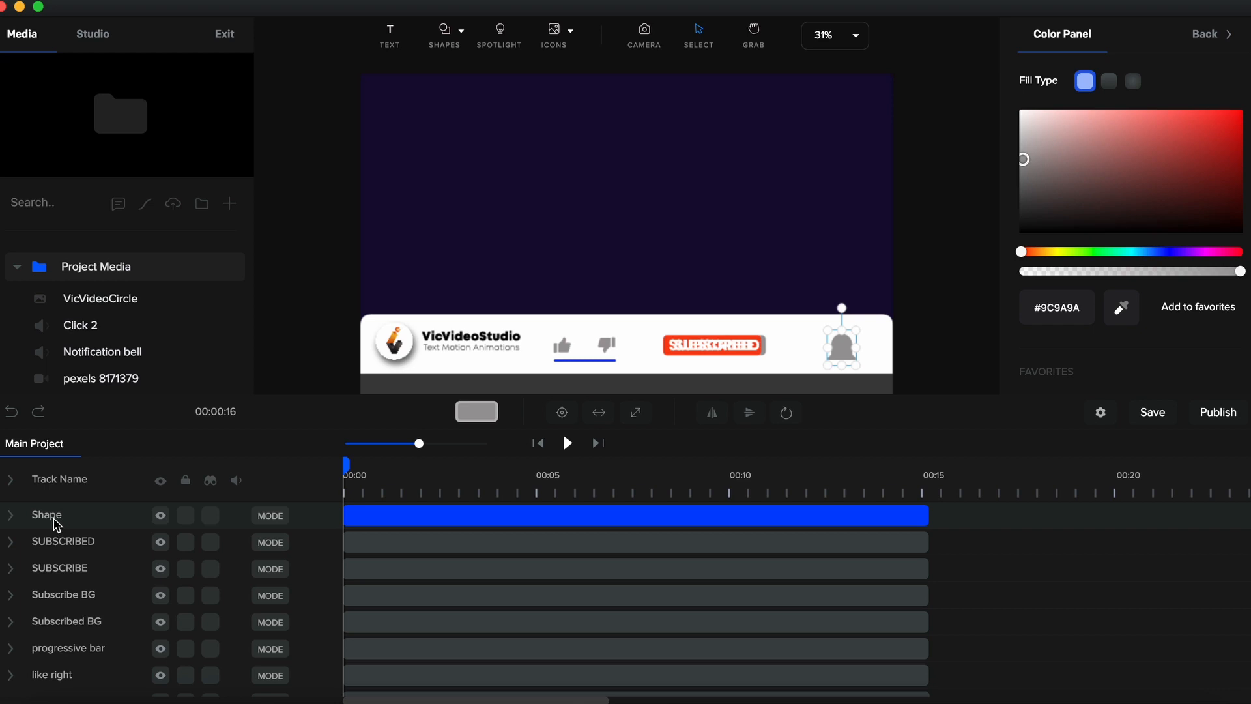
# - Rename the Shape track to GREY BELL
pyautogui.doubleClick(53, 516)
pyautogui.press('BackSpace')
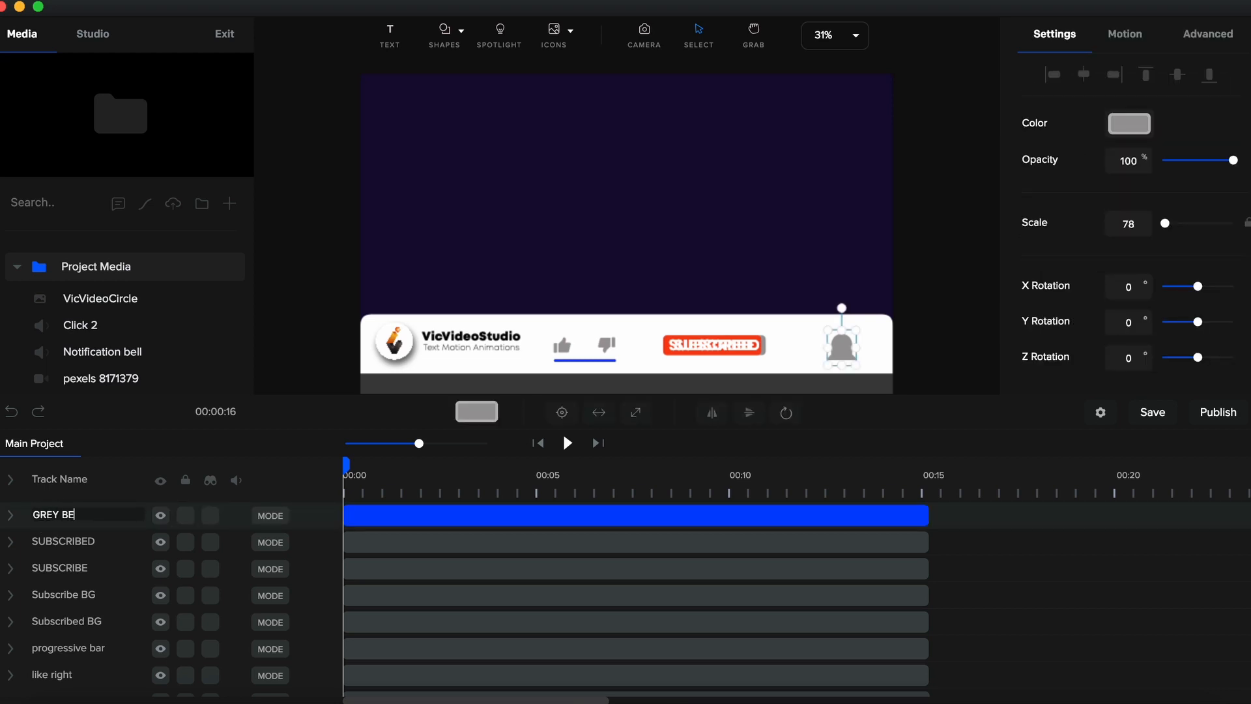
pyautogui.press('Return')
# - Nudge the grey bell slightly upward and duplicate its track
pyautogui.scroll(5, 852, 376)
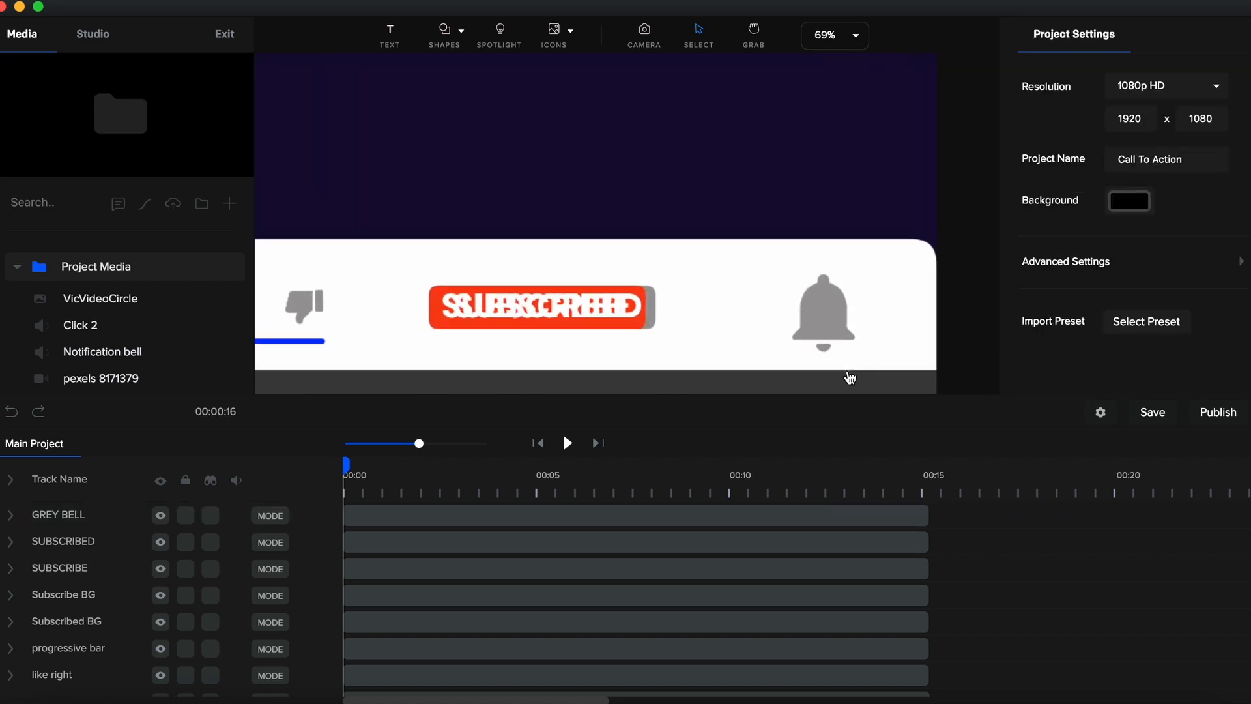
pyautogui.moveTo(827, 318); pyautogui.dragTo(828, 310)
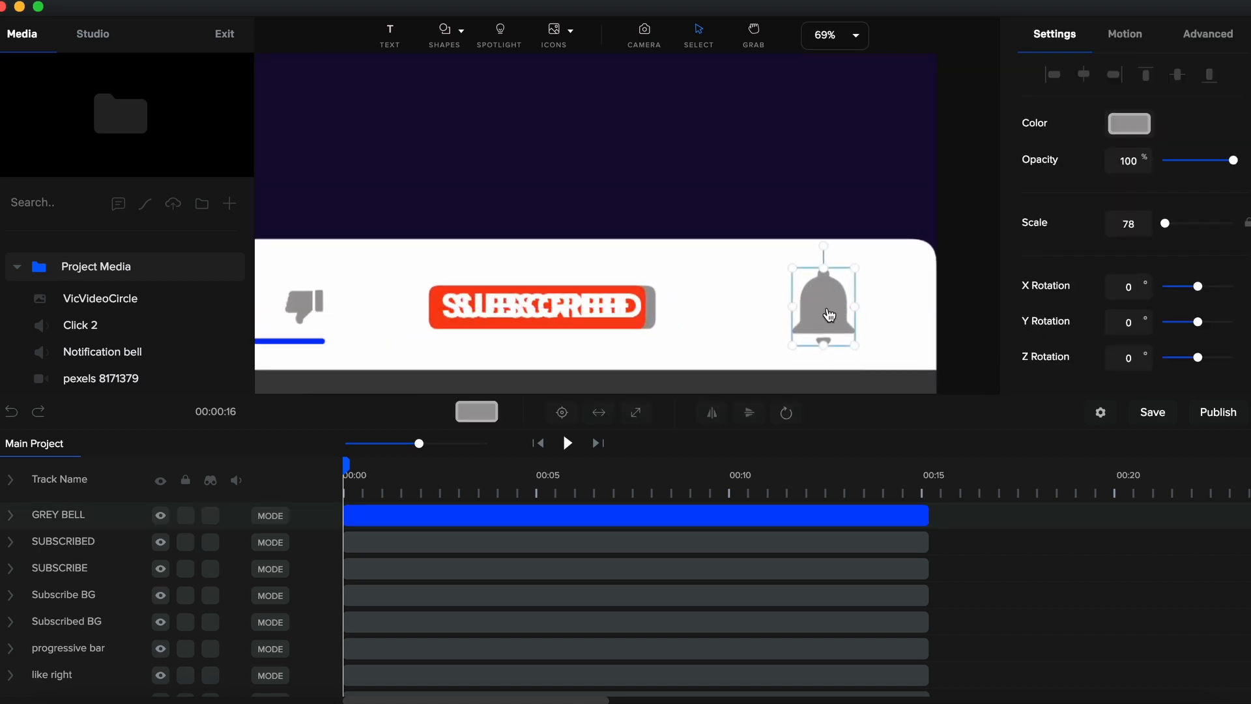
pyautogui.click(818, 516)
pyautogui.click(819, 517)
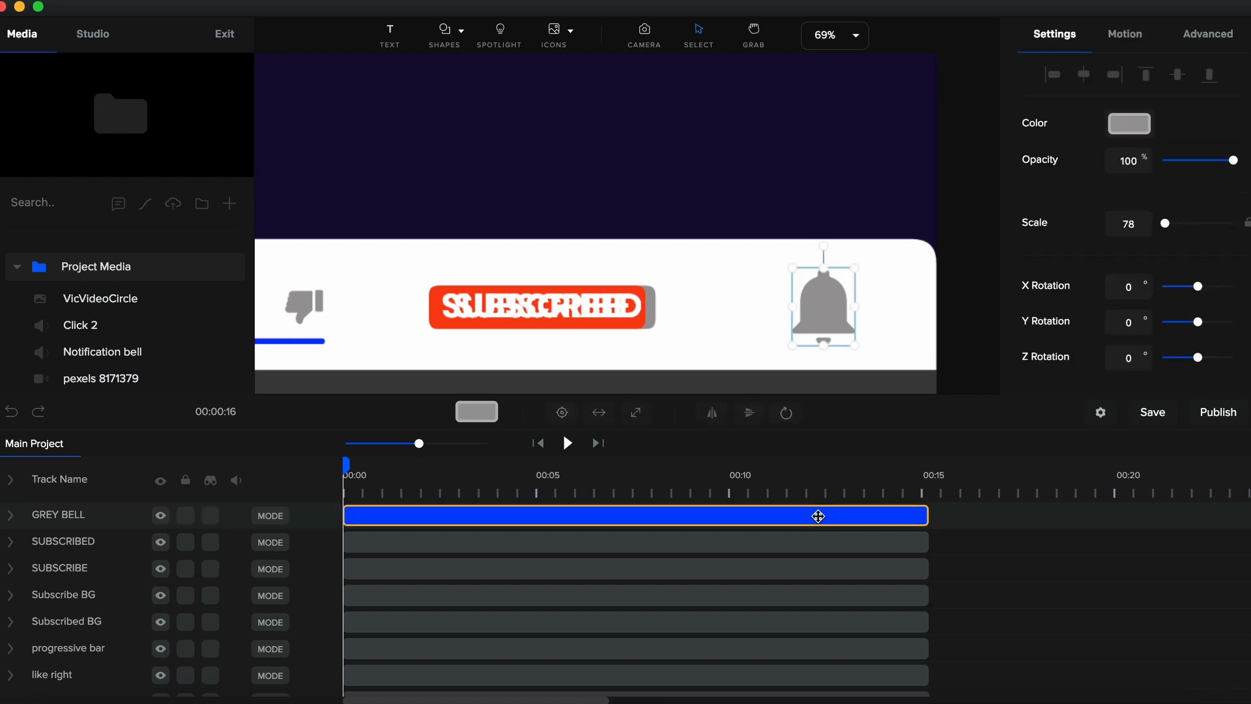
pyautogui.press('super+d')
# - Rename the duplicated bell track to WHITE BELL
pyautogui.doubleClick(84, 516)
pyautogui.write('WHITE B')
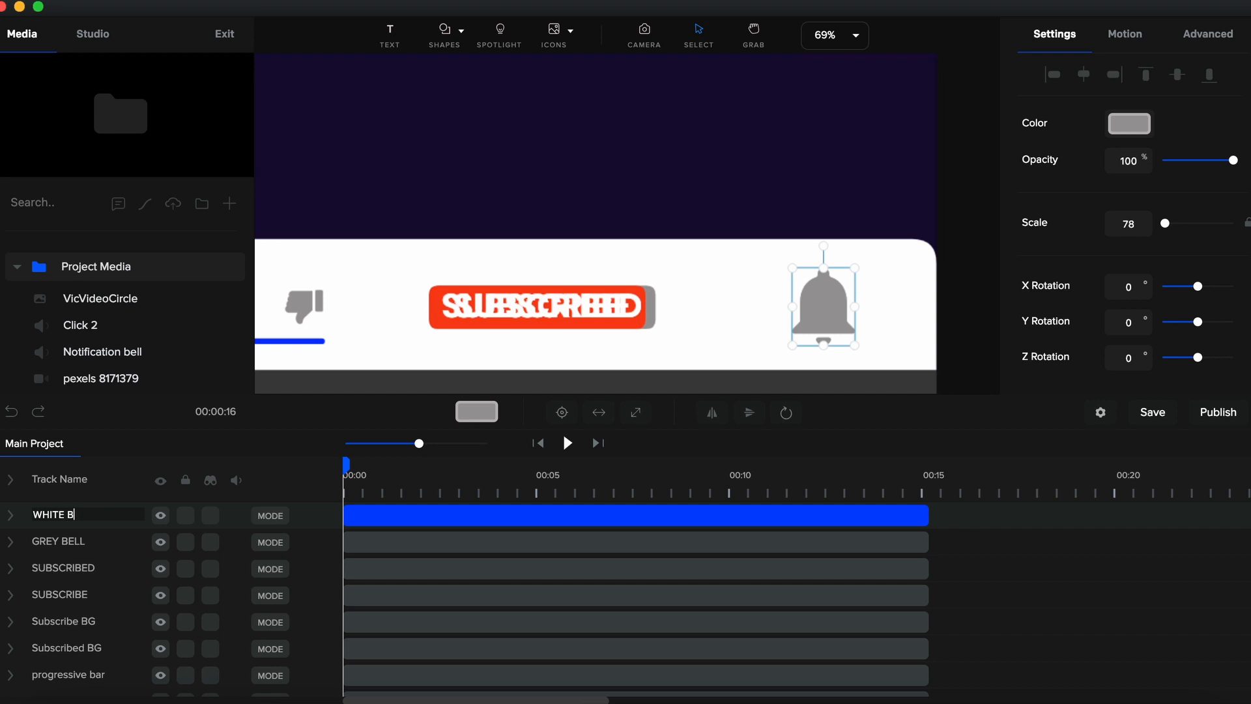
pyautogui.write('ELL')
pyautogui.press('Return')
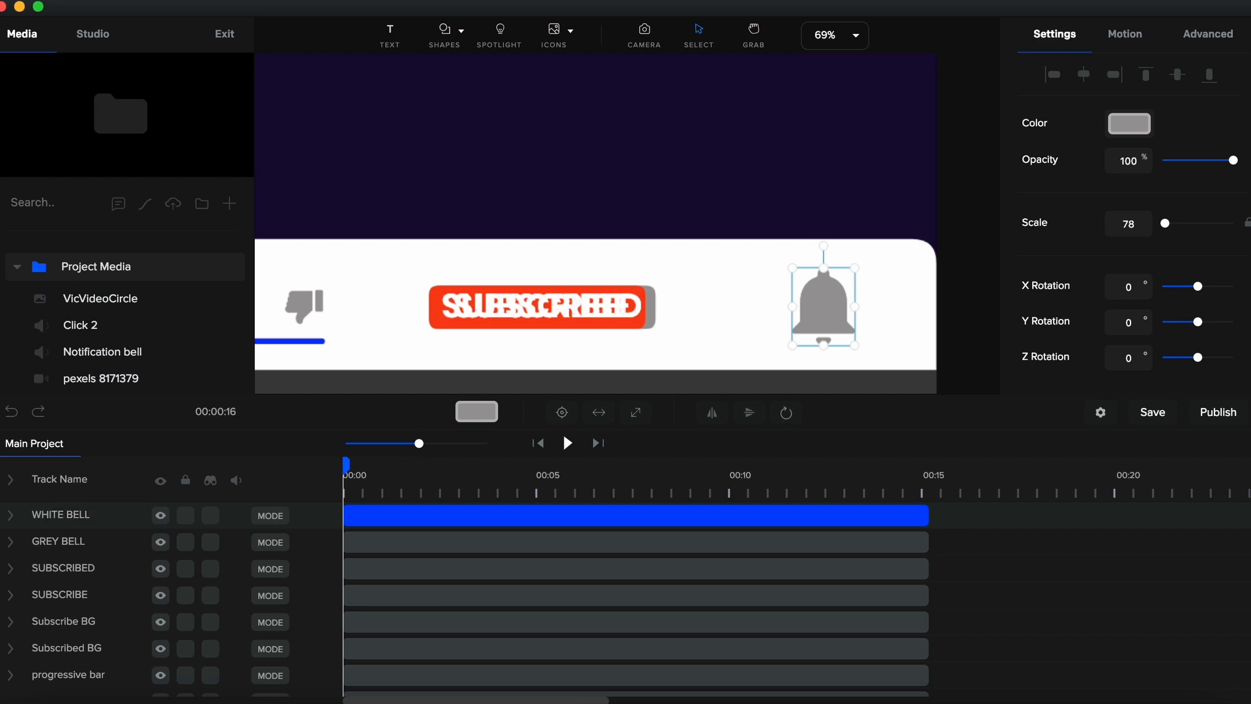
# - Hide and lock the GREY BELL track
pyautogui.click(162, 545)
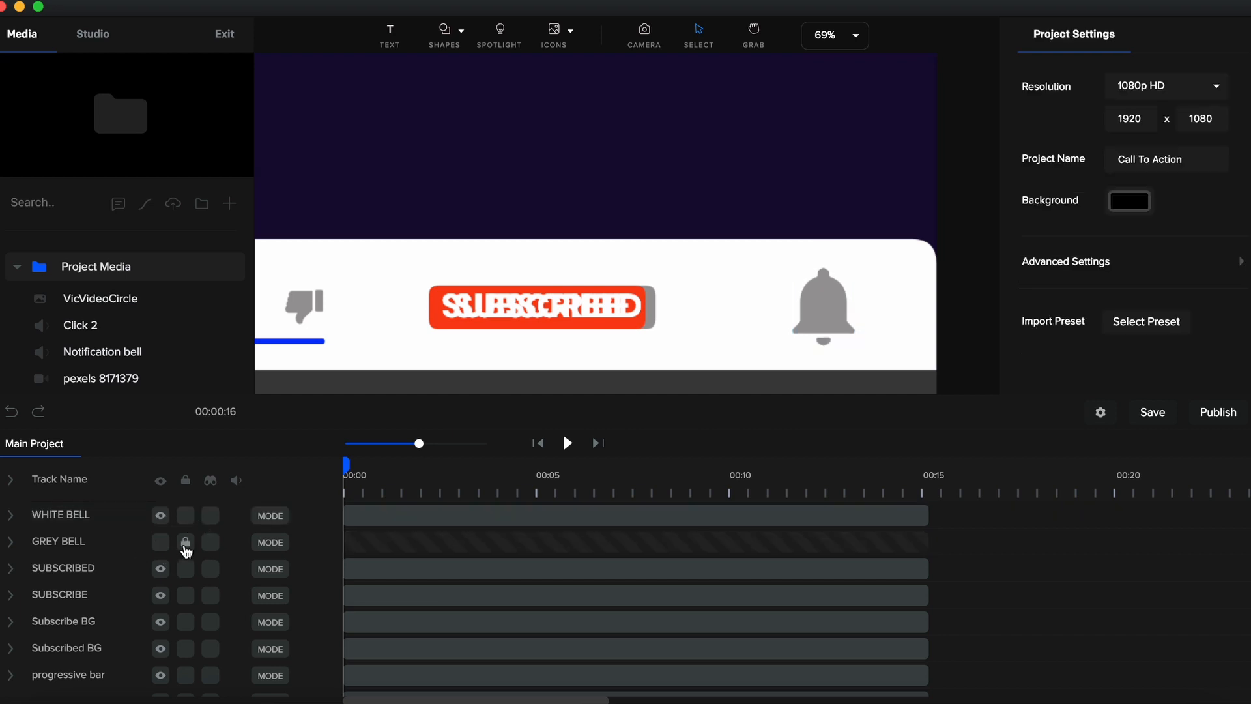
pyautogui.click(187, 546)
# - Set the white bell's fill colour to white
pyautogui.click(648, 518)
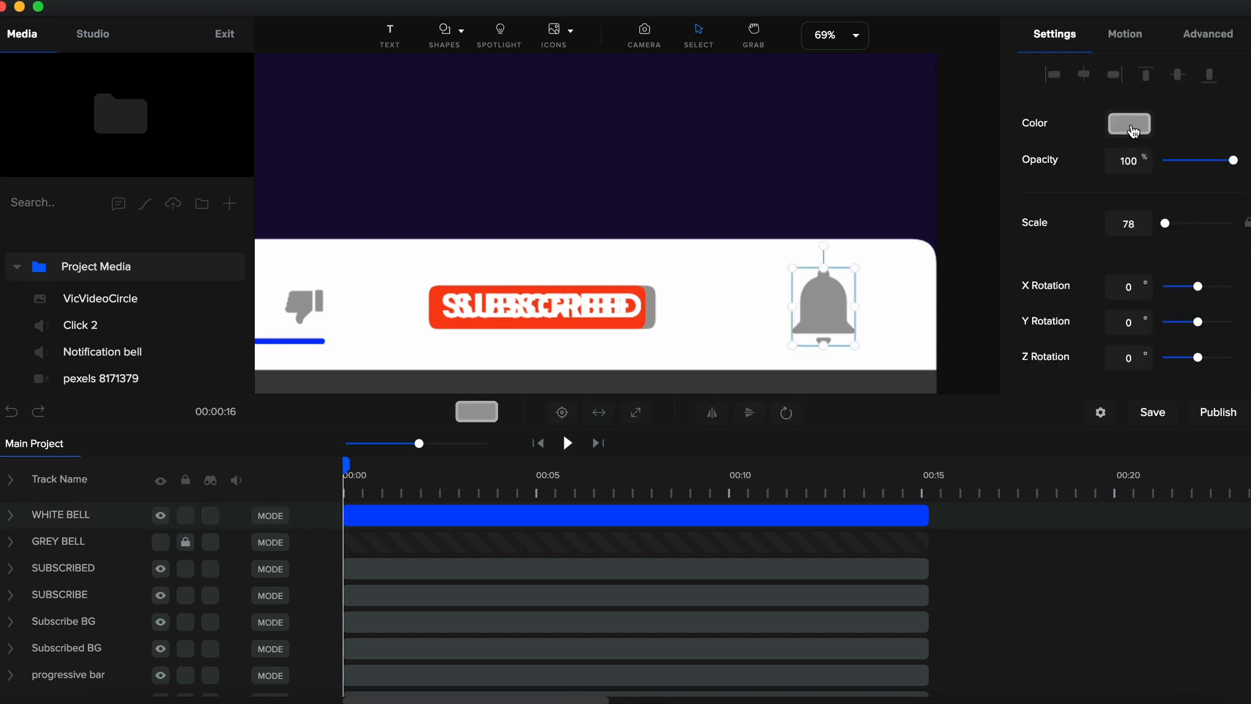
pyautogui.click(1131, 126)
pyautogui.moveTo(1036, 135); pyautogui.dragTo(1014, 96)
pyautogui.click(1211, 35)
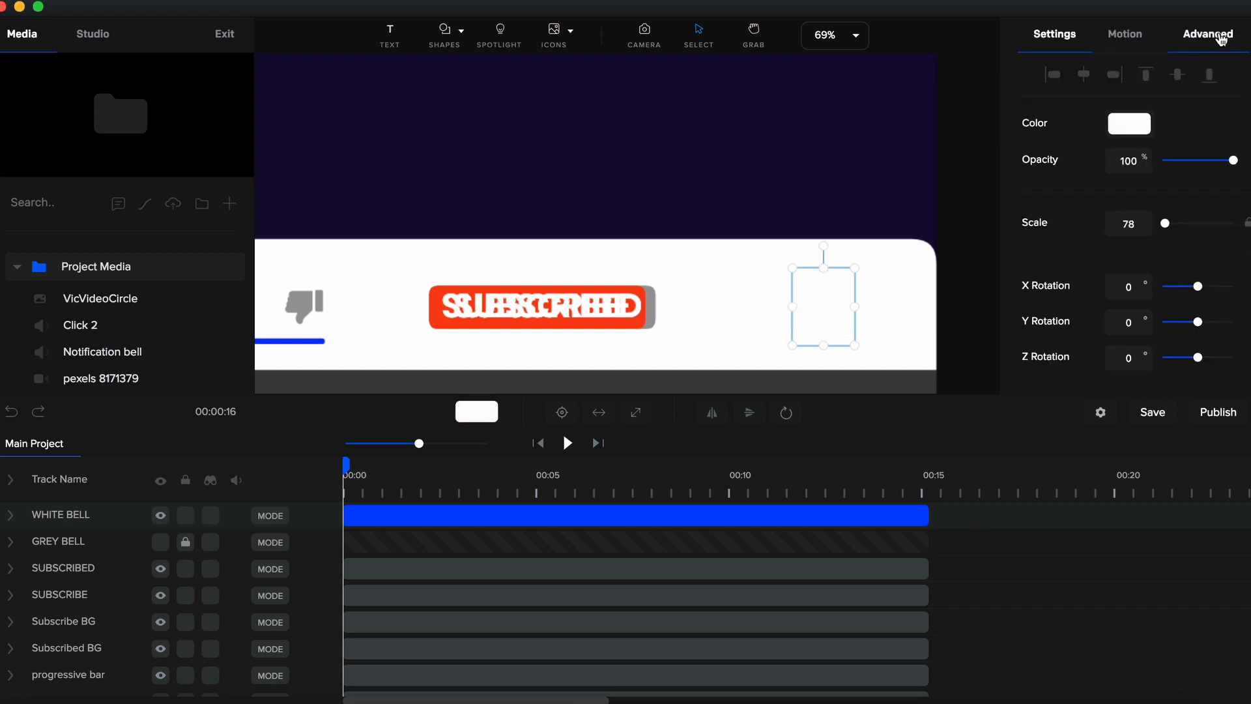
# - Give the white bell a border coloured with grey sampled from the dislike icon, width 5
pyautogui.click(1214, 45)
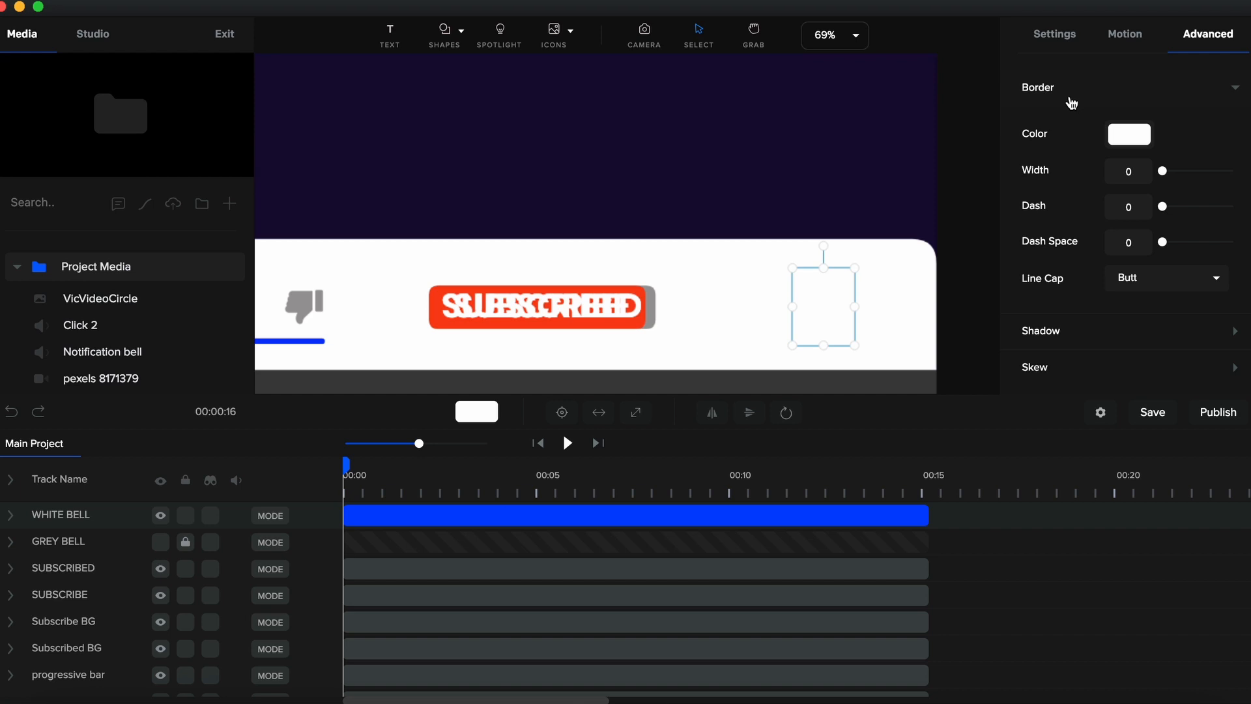
pyautogui.click(1130, 135)
pyautogui.click(1121, 269)
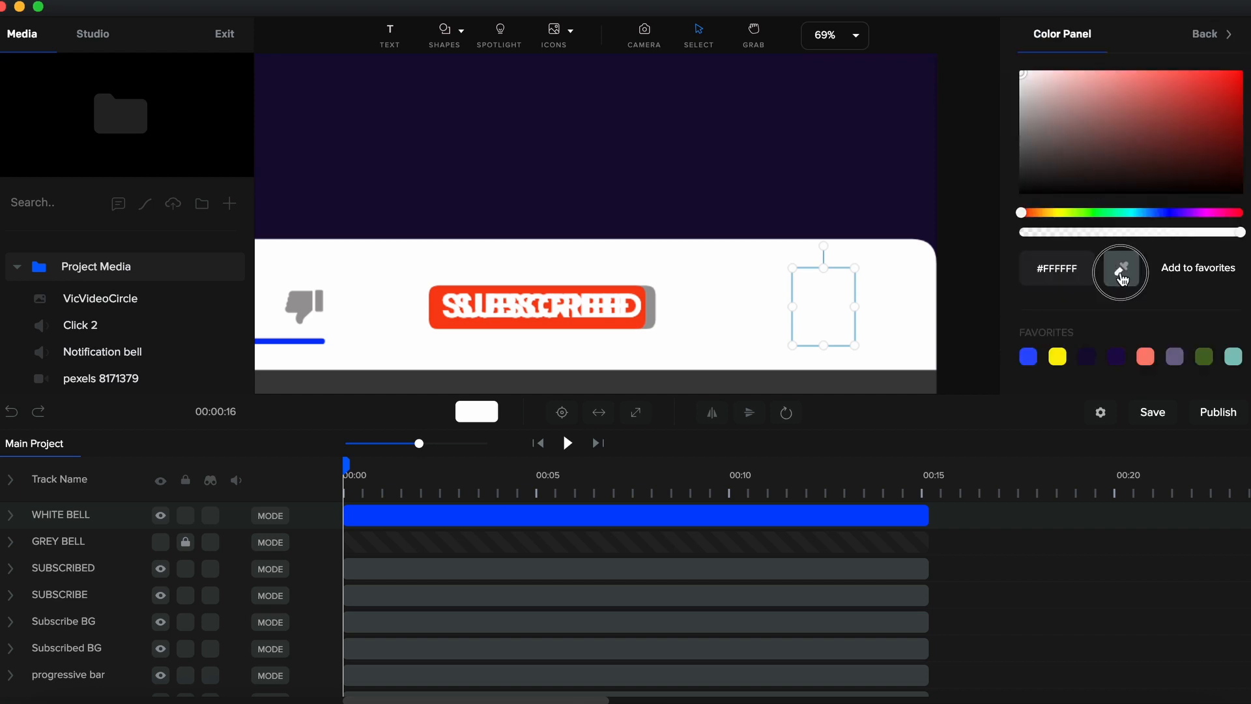
pyautogui.click(302, 309)
pyautogui.click(1210, 39)
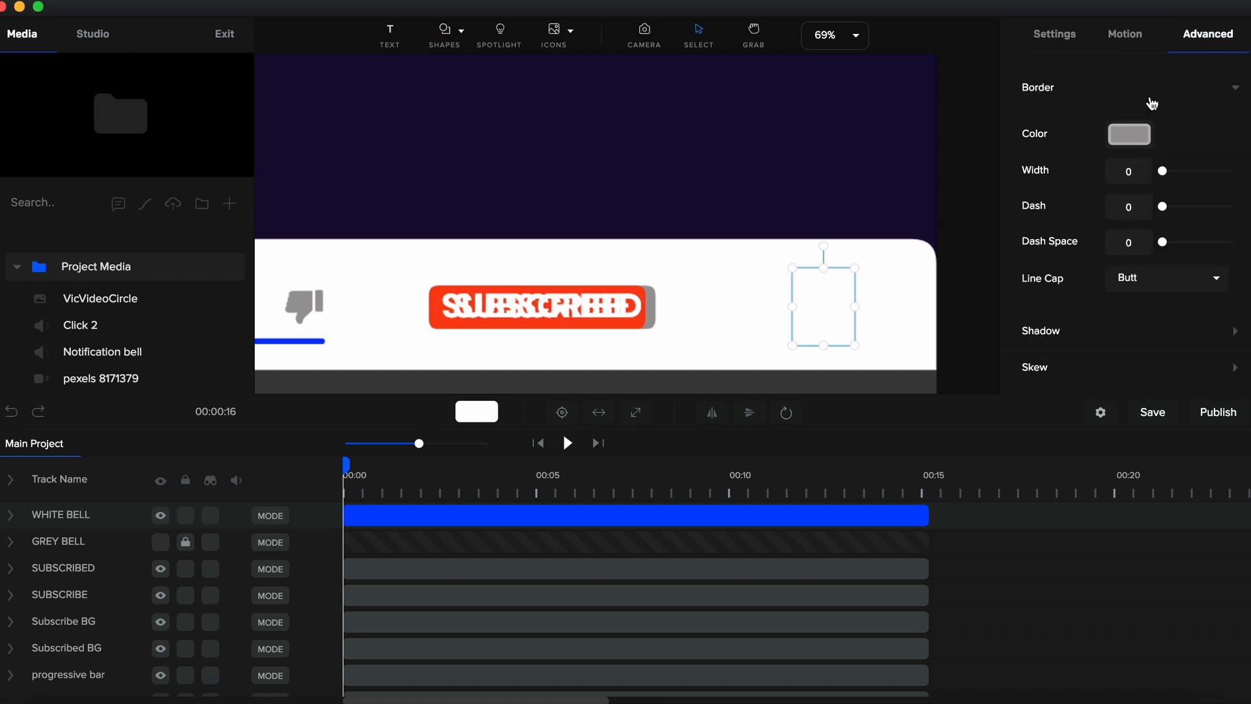
pyautogui.doubleClick(1137, 168)
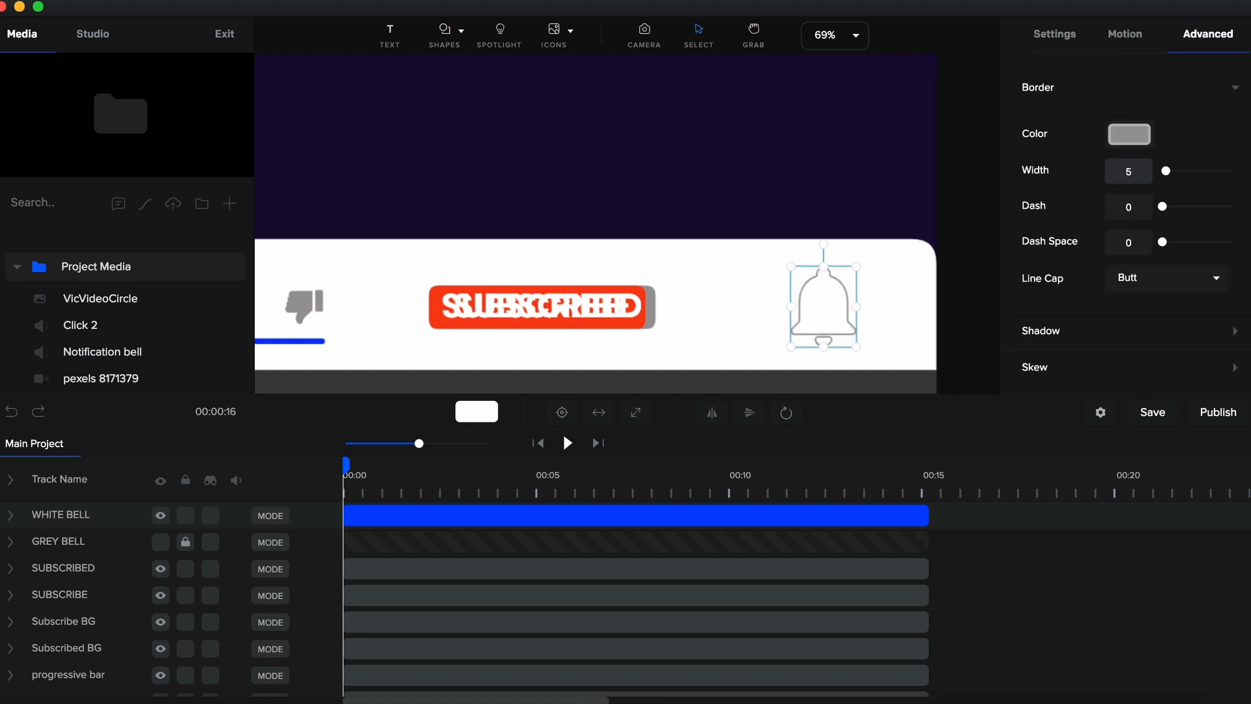
pyautogui.click(970, 245)
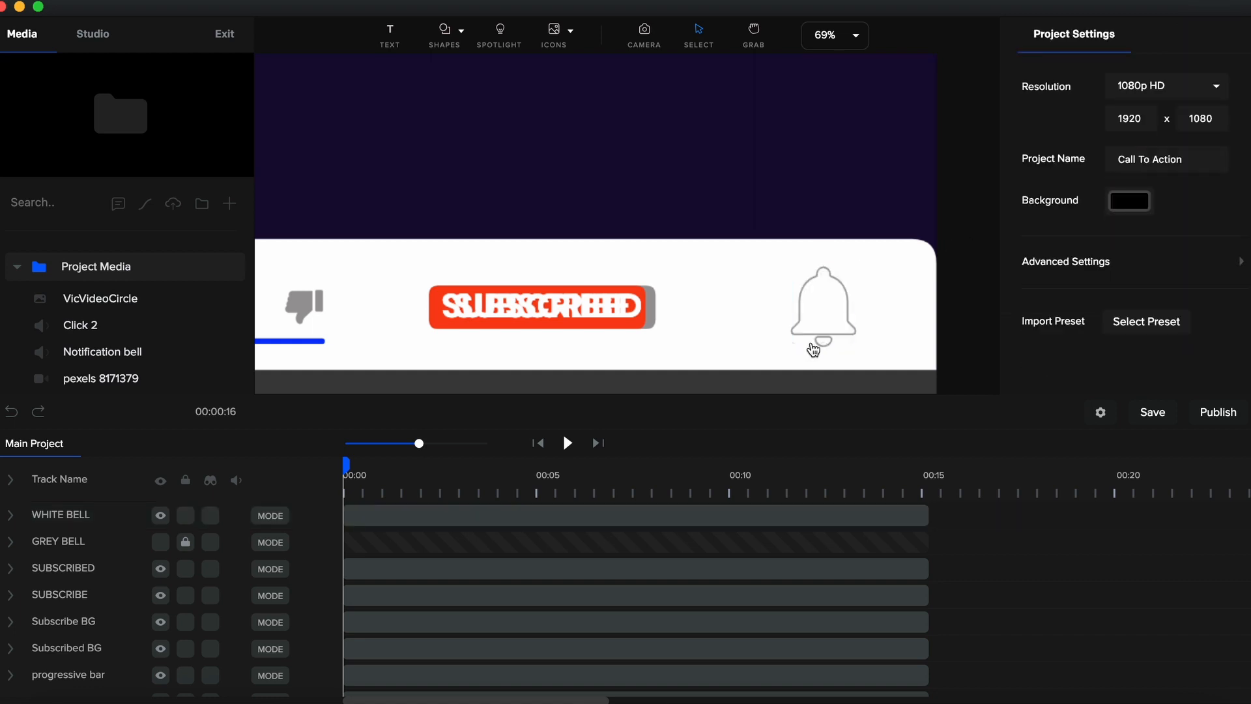
# - Unlock and show the GREY BELL track, then fit the canvas to the screen
pyautogui.click(187, 546)
pyautogui.click(161, 546)
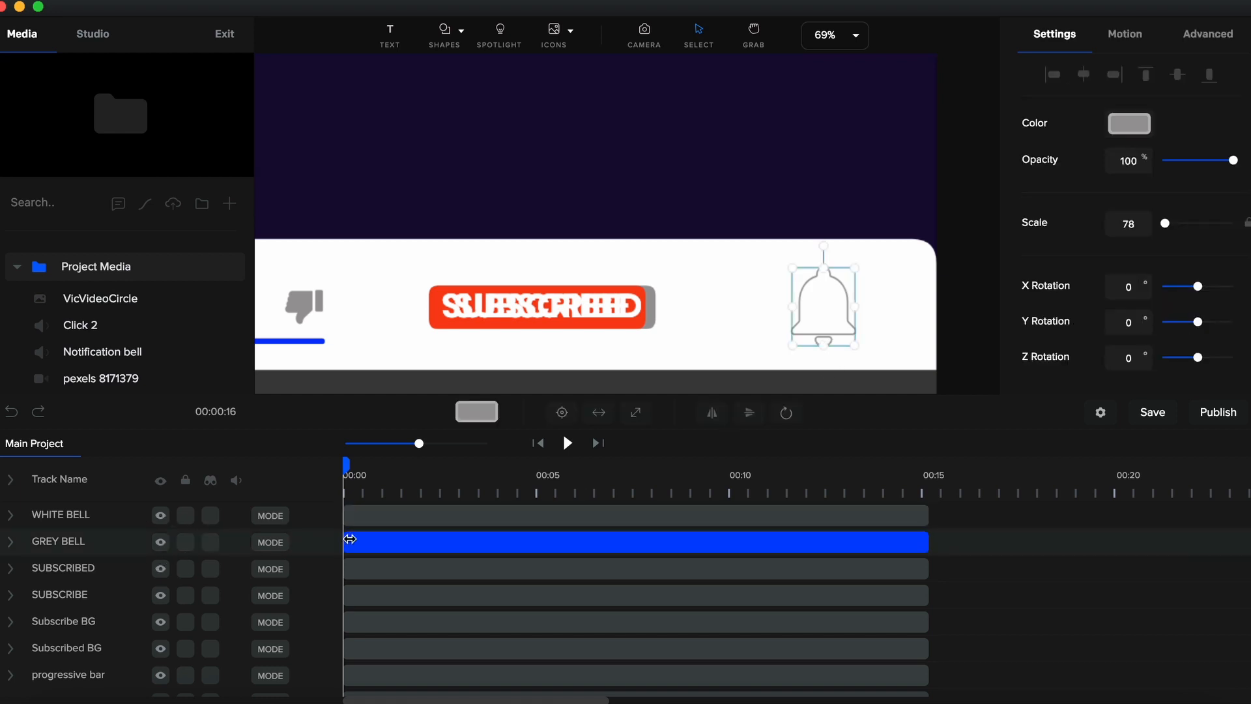
pyautogui.click(977, 187)
pyautogui.click(856, 37)
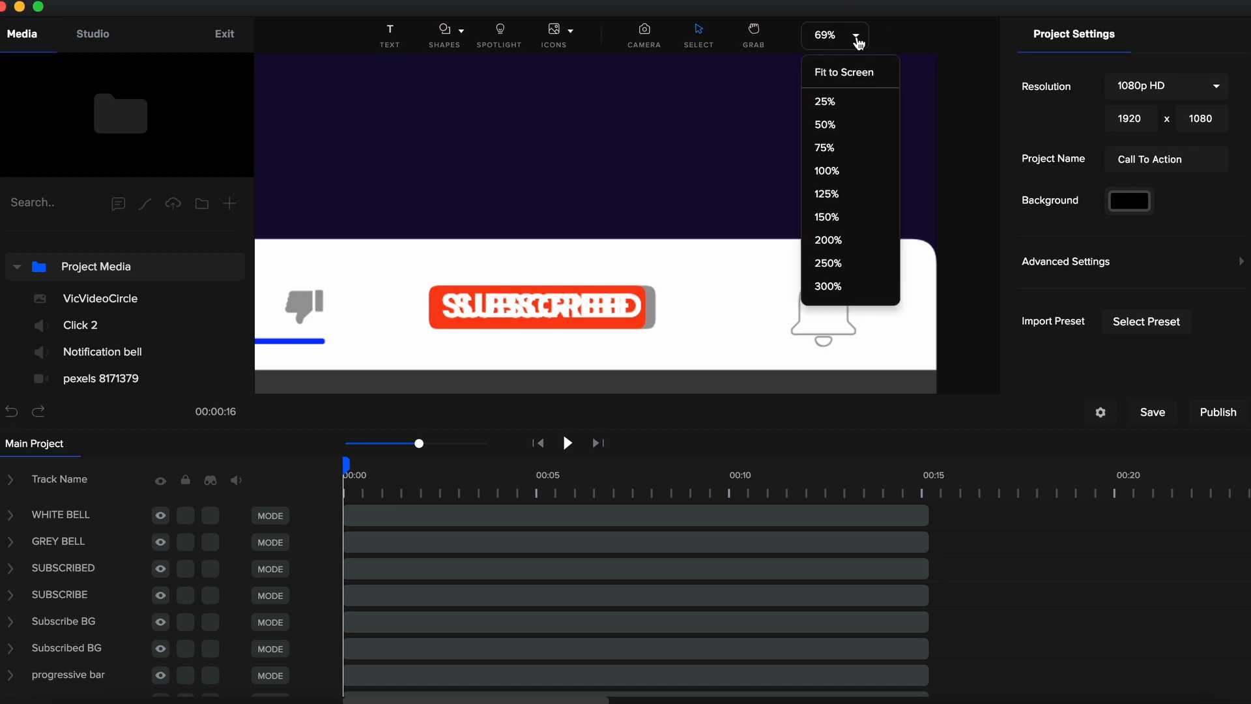
pyautogui.click(853, 80)
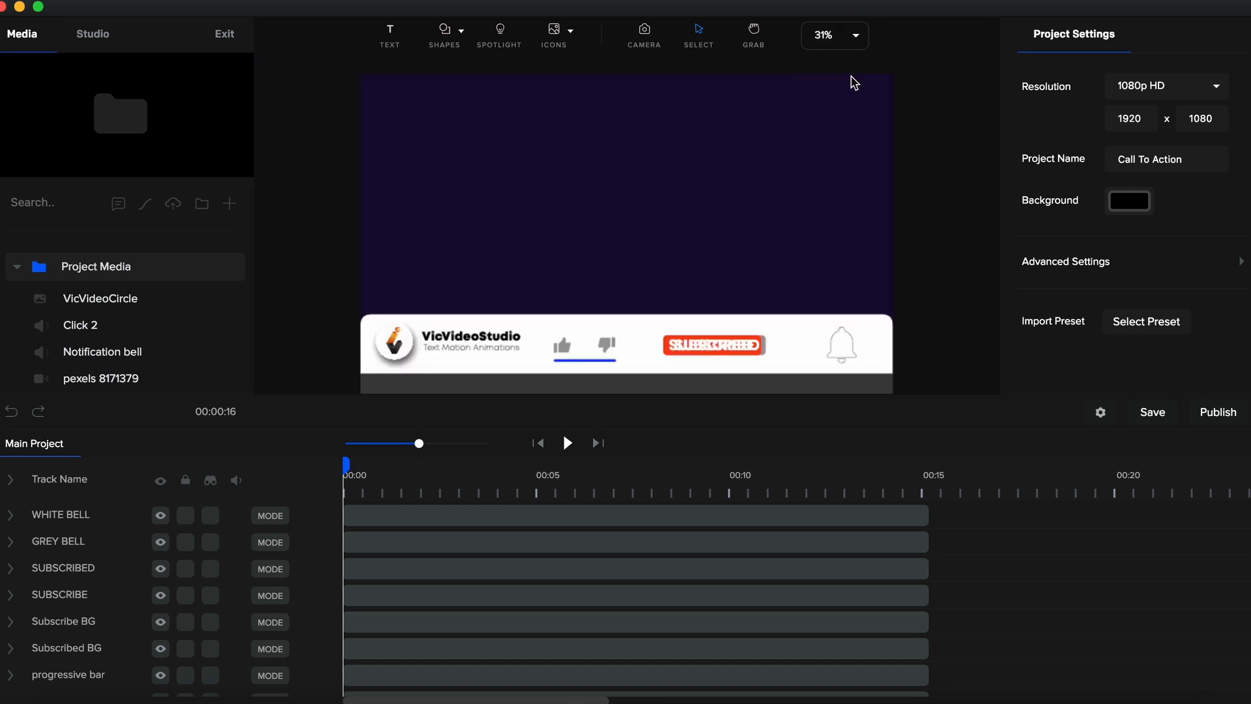
# - Add an Arc shape from the shapes library to the canvas
pyautogui.click(447, 36)
pyautogui.doubleClick(402, 91)
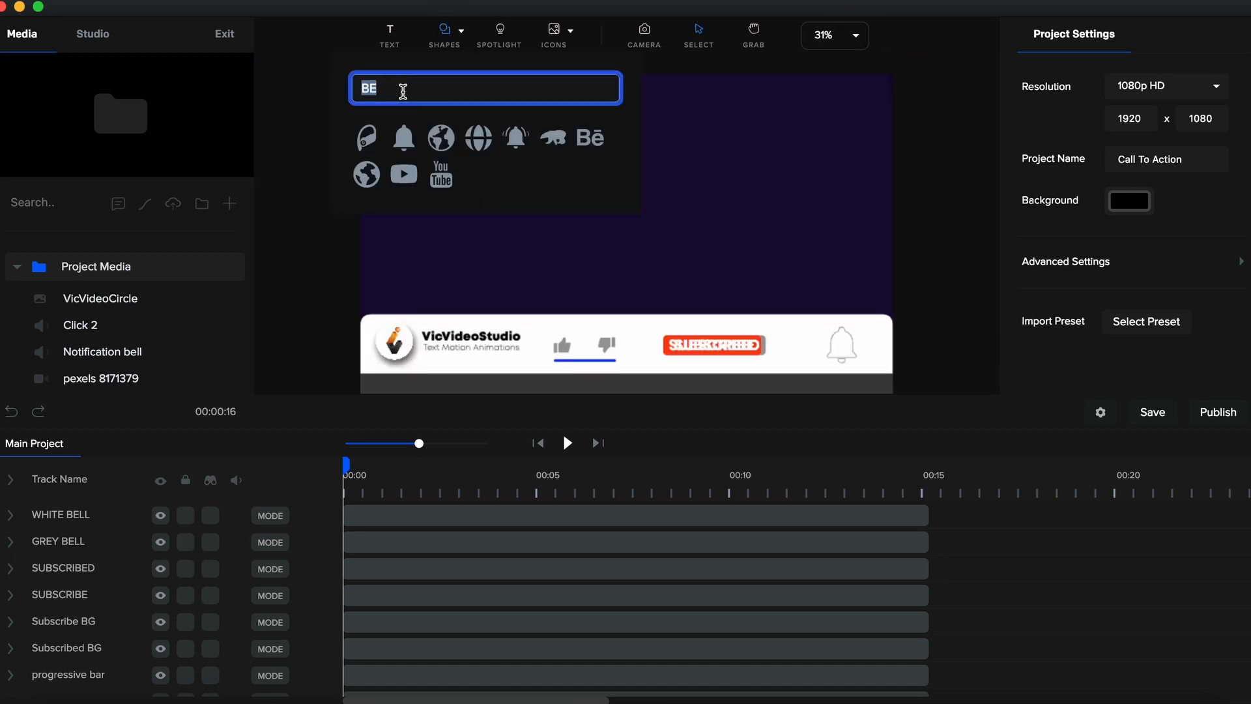
pyautogui.press('BackSpace')
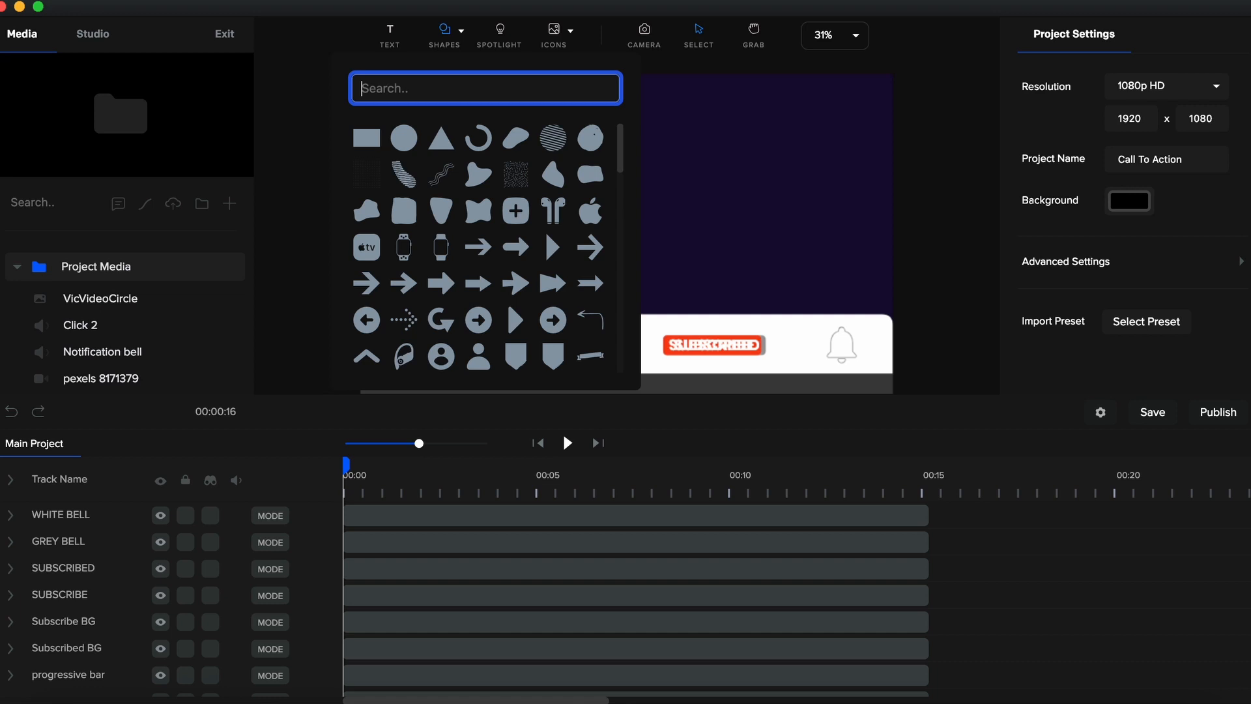
pyautogui.click(489, 147)
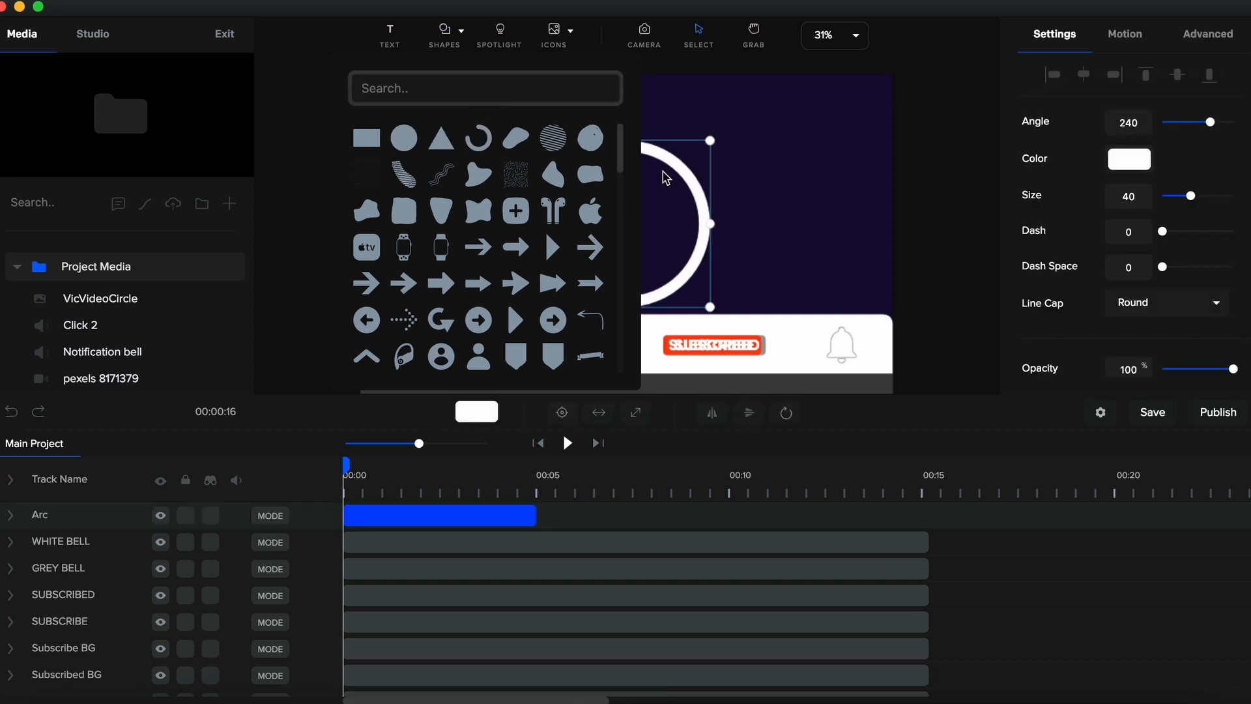
pyautogui.click(698, 194)
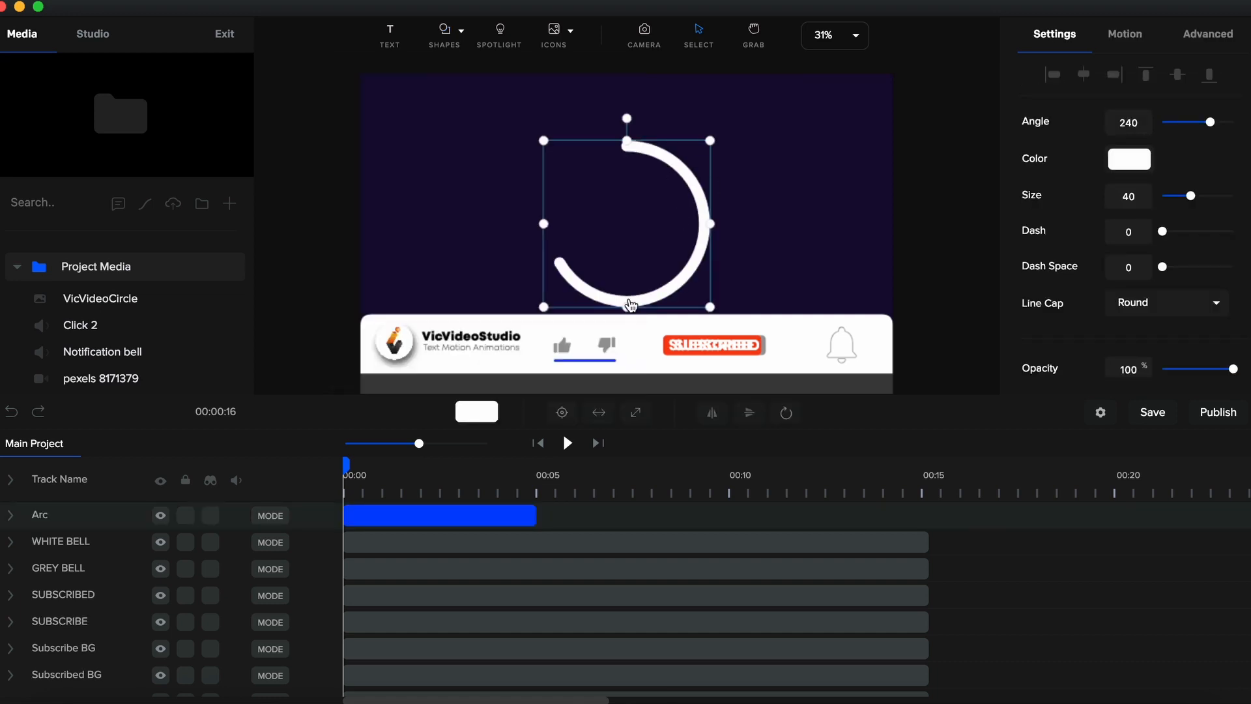
# - Colour the arc with grey sampled from the like icon using the eyedropper
pyautogui.click(1135, 168)
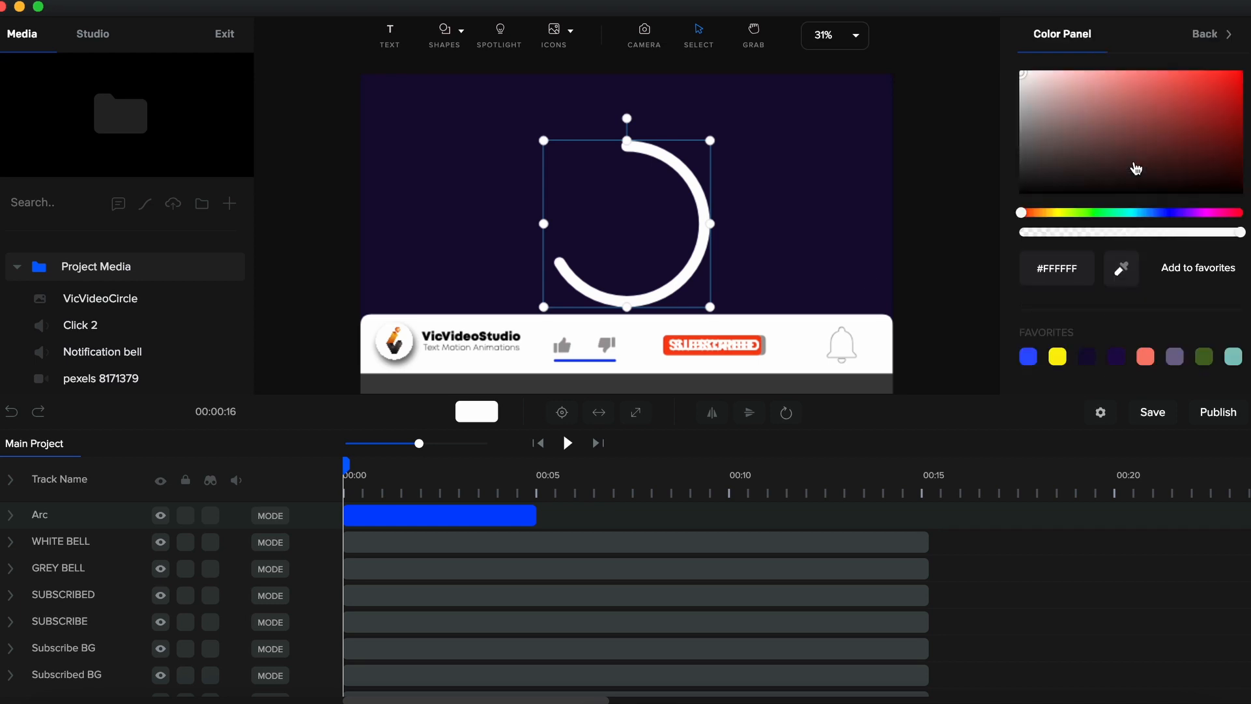
pyautogui.click(1128, 274)
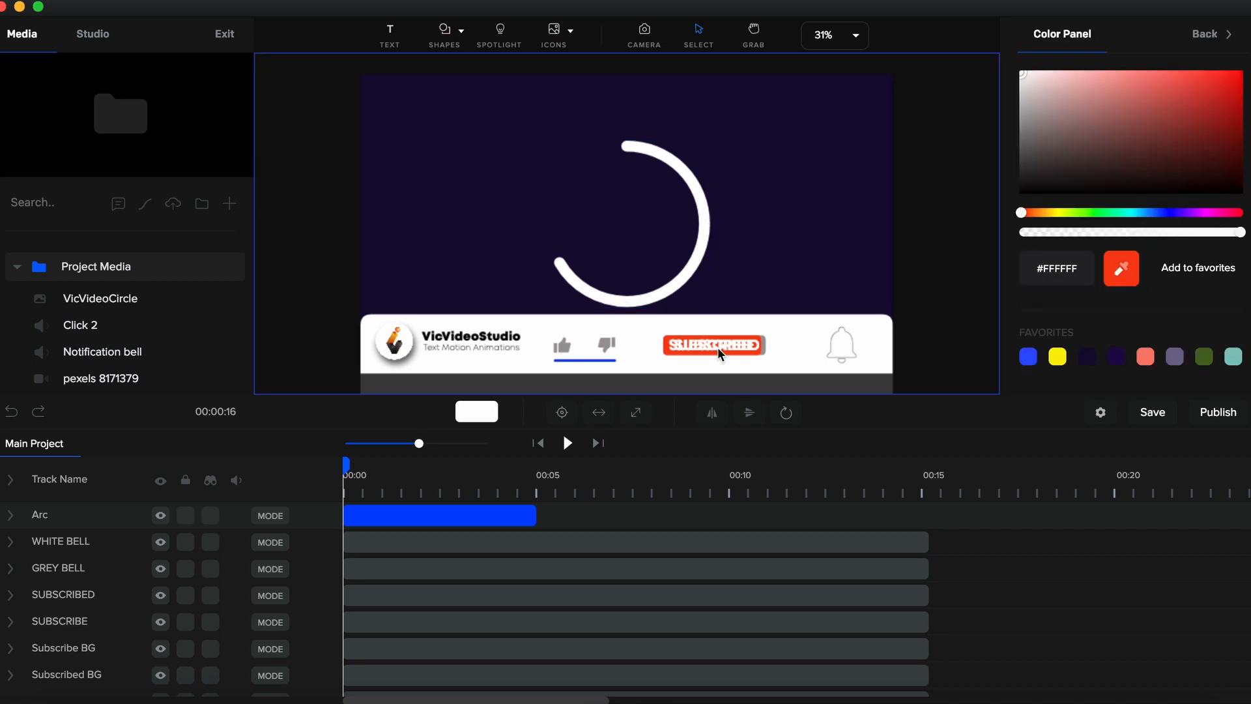
pyautogui.click(564, 347)
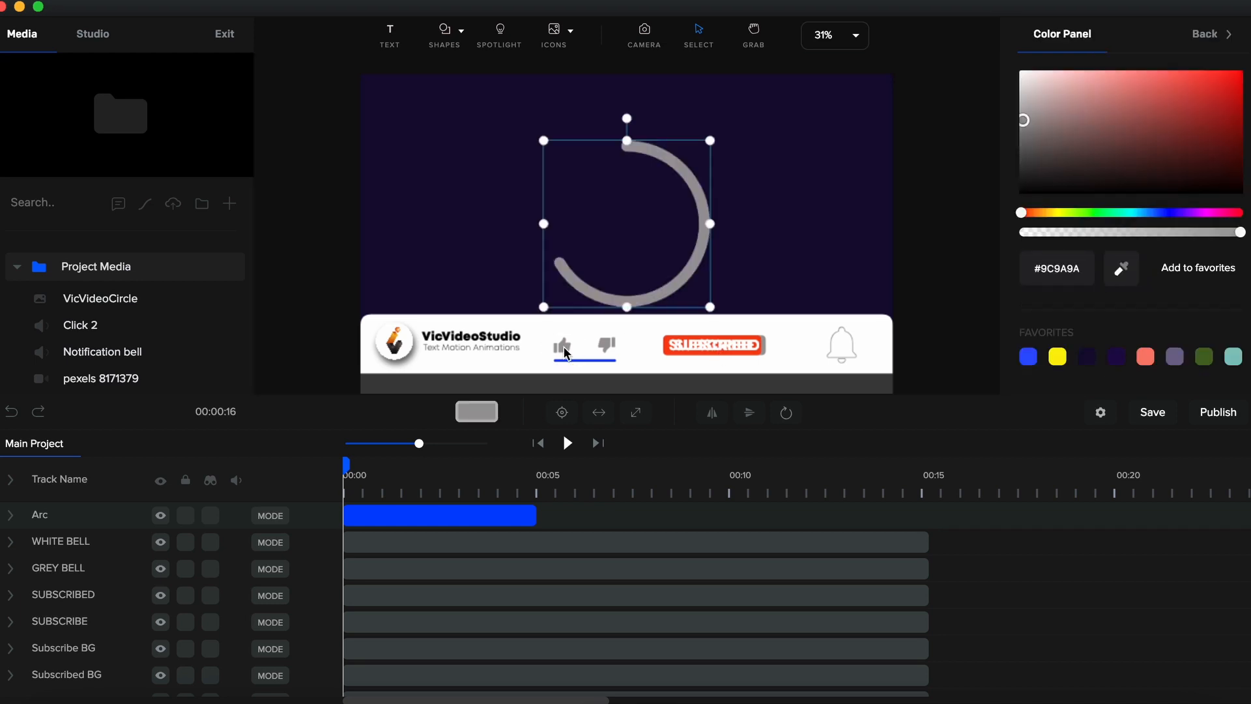
pyautogui.click(1207, 34)
# - Set the arc's angle to 45 and its size to 10
pyautogui.moveTo(1212, 122); pyautogui.dragTo(1172, 122)
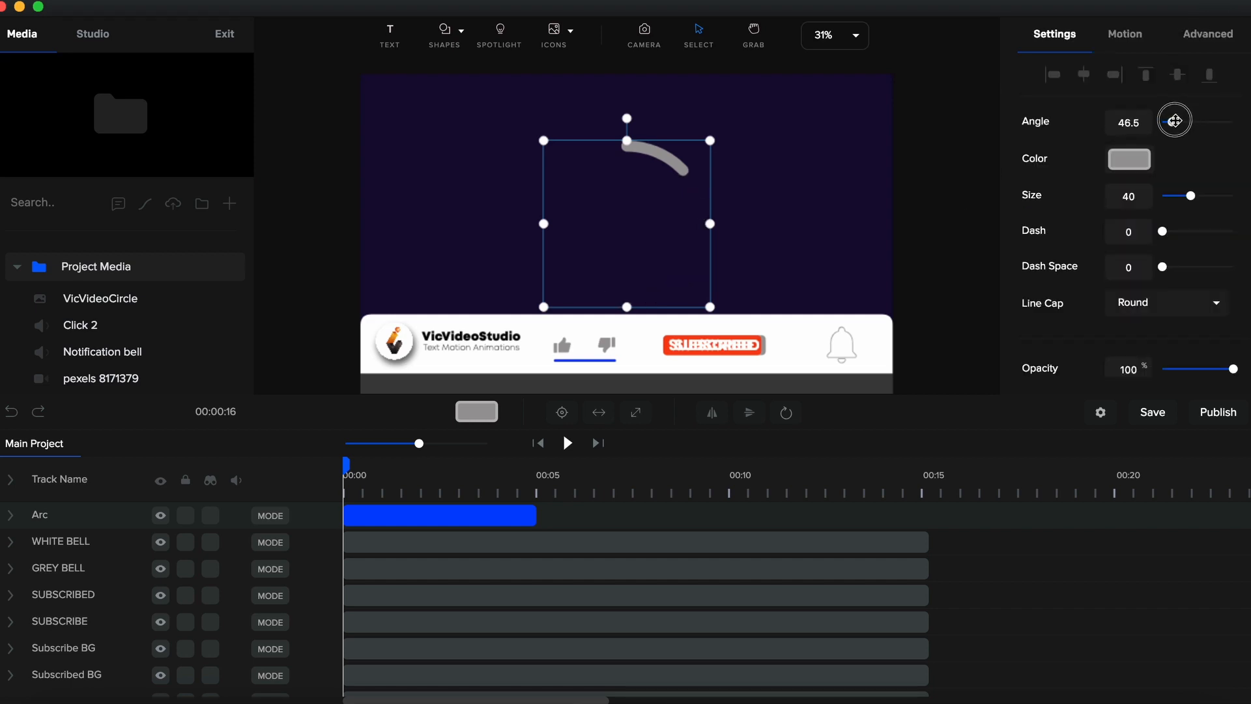
pyautogui.doubleClick(1146, 121)
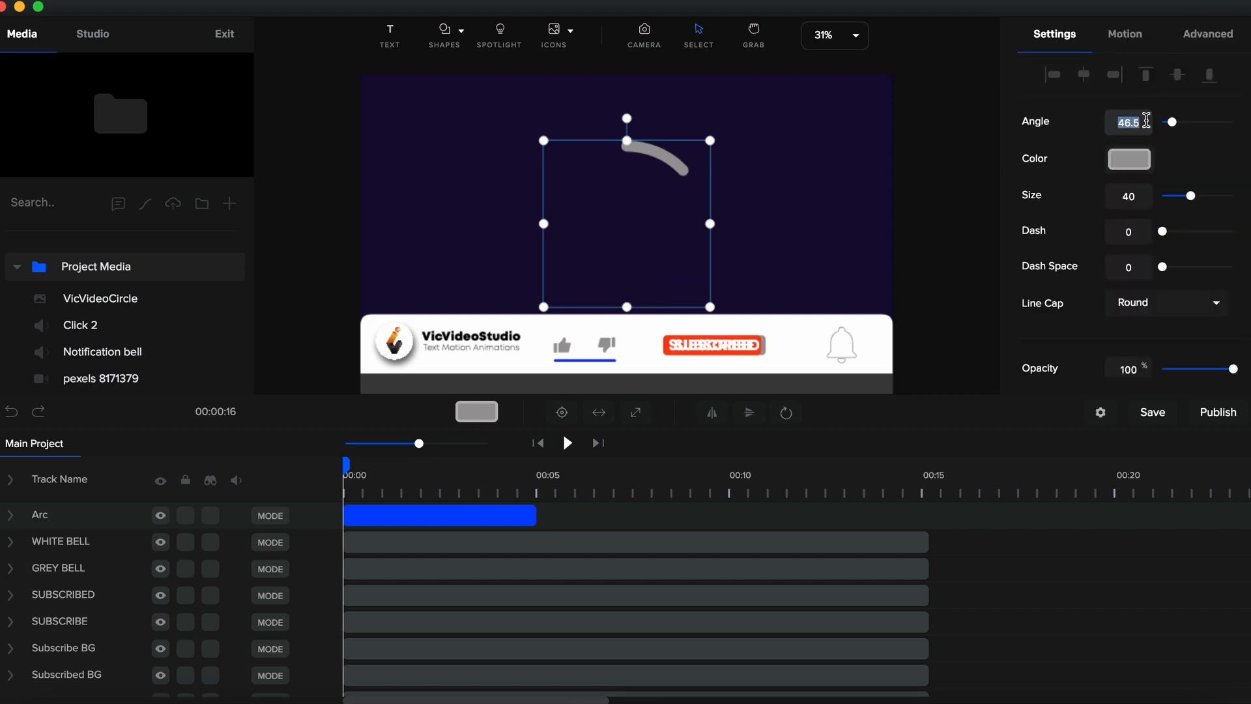
pyautogui.write('45')
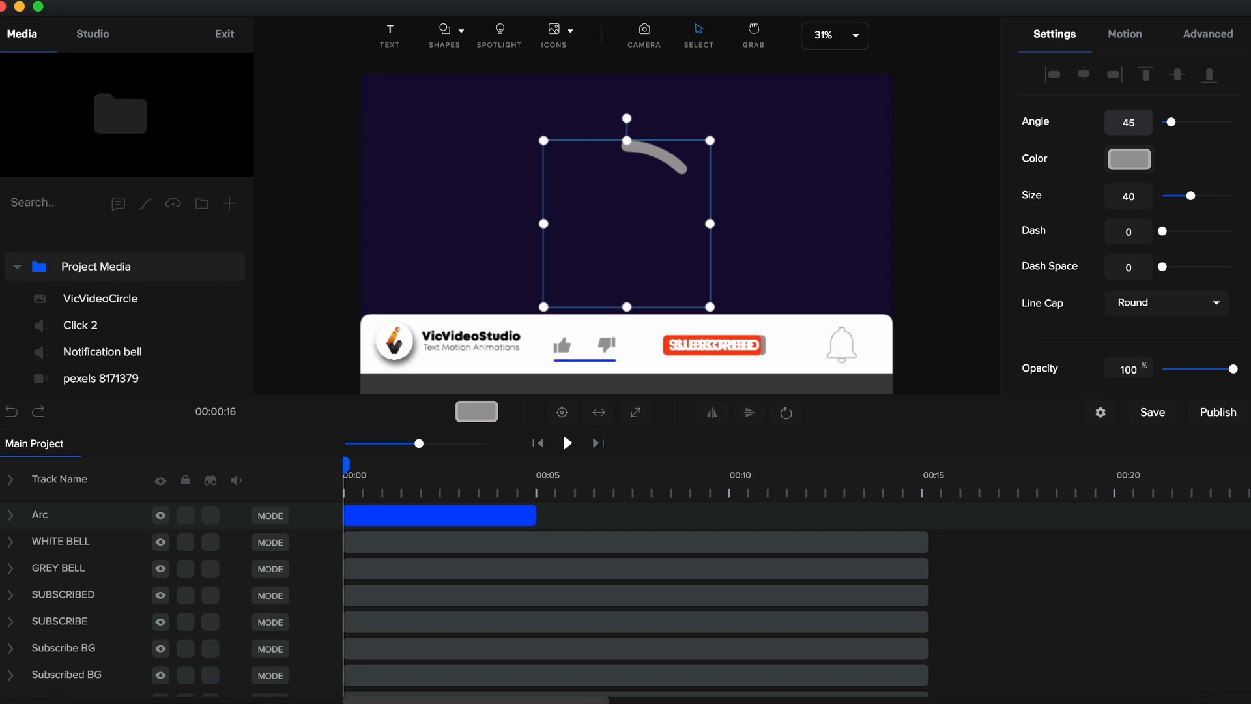
pyautogui.doubleClick(1134, 196)
pyautogui.write('10')
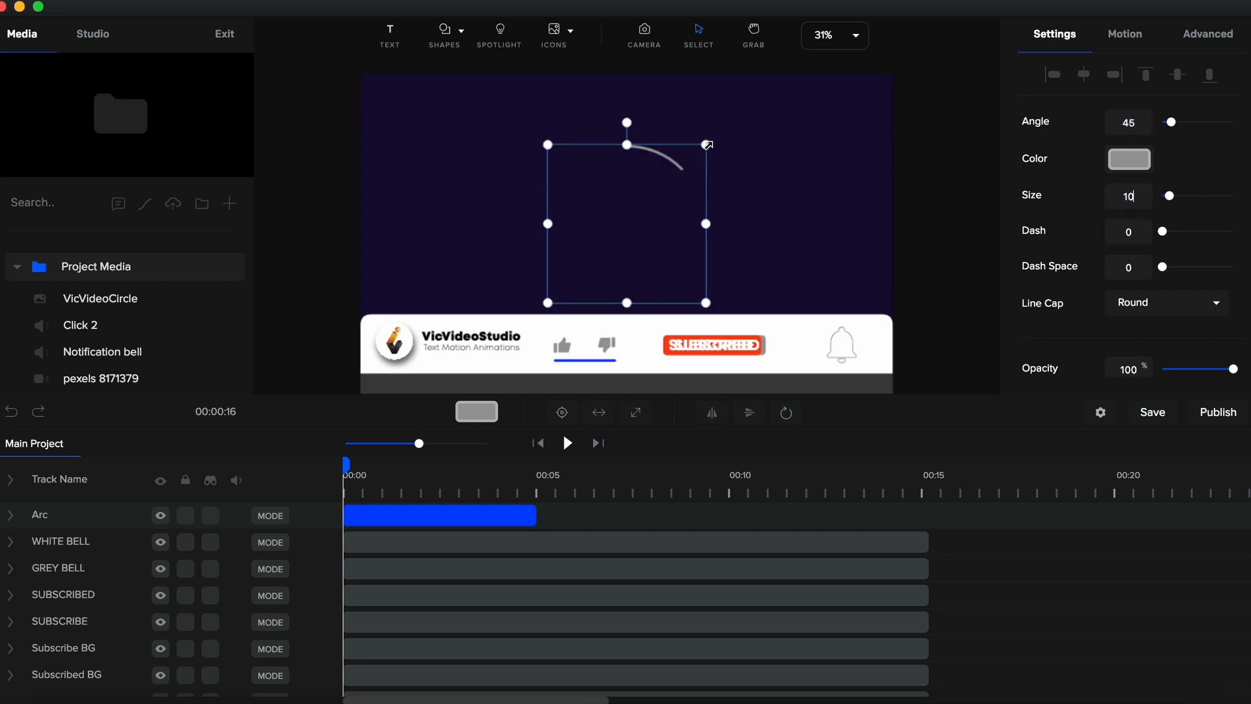
# - Shrink the arc onto the bell and extend its timeline bar to about 15 seconds
pyautogui.moveTo(709, 144); pyautogui.dragTo(856, 326)
pyautogui.moveTo(536, 514); pyautogui.dragTo(928, 516)
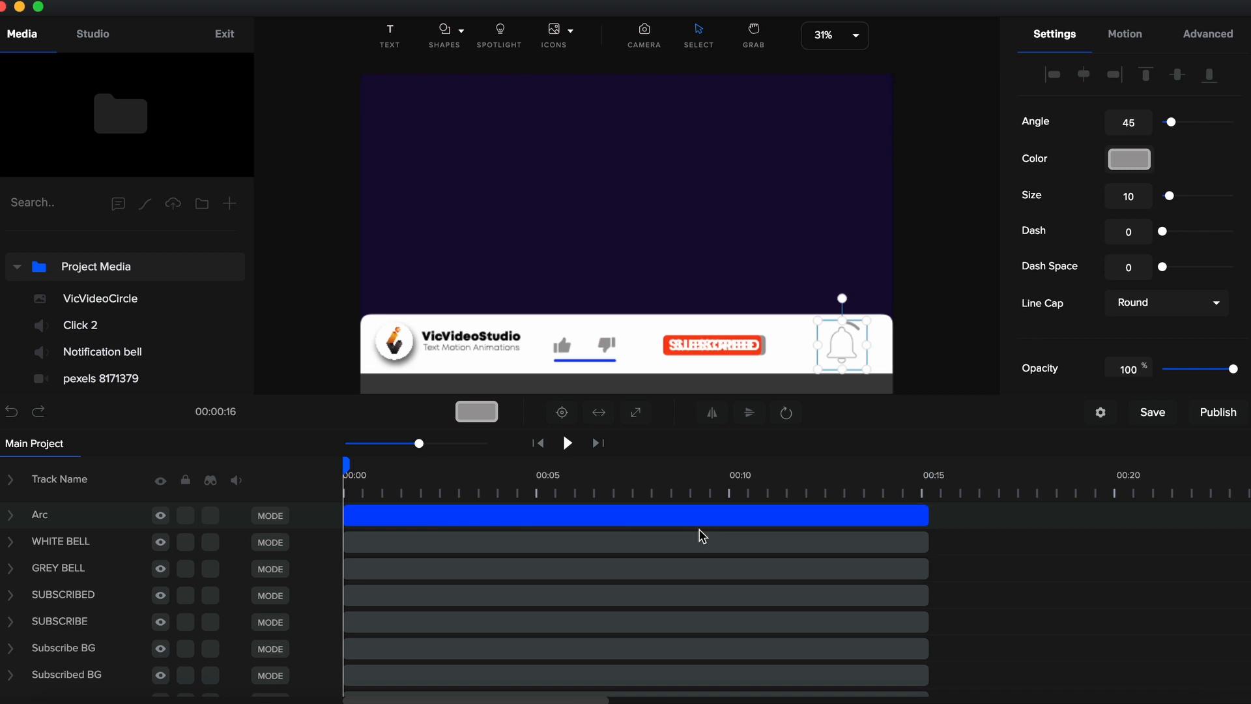
# - Rename the arc track to RIGHT ARC
pyautogui.doubleClick(83, 514)
pyautogui.write('RIGHT ARC')
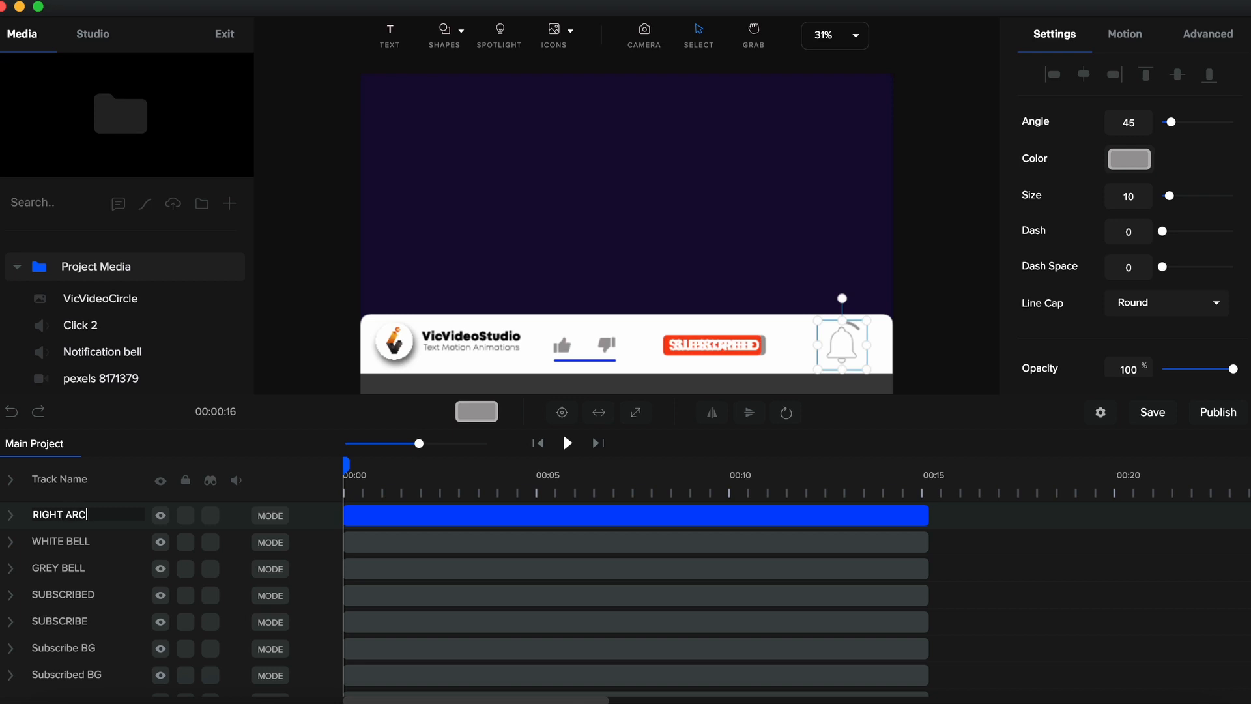
pyautogui.press('Return')
# - Rotate and position the right arc beside the bell's upper right side
pyautogui.scroll(3, 852, 369)
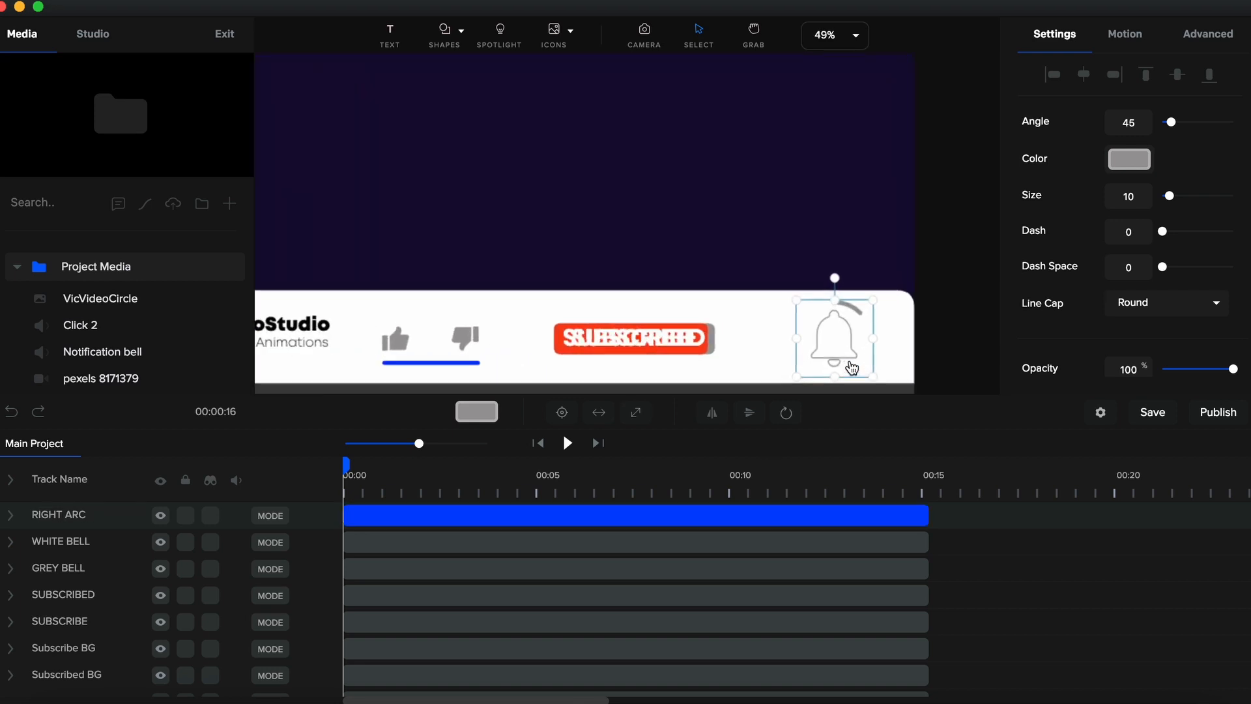
pyautogui.scroll(2, 853, 368)
pyautogui.moveTo(828, 261); pyautogui.dragTo(864, 270)
pyautogui.moveTo(865, 315); pyautogui.dragTo(861, 315)
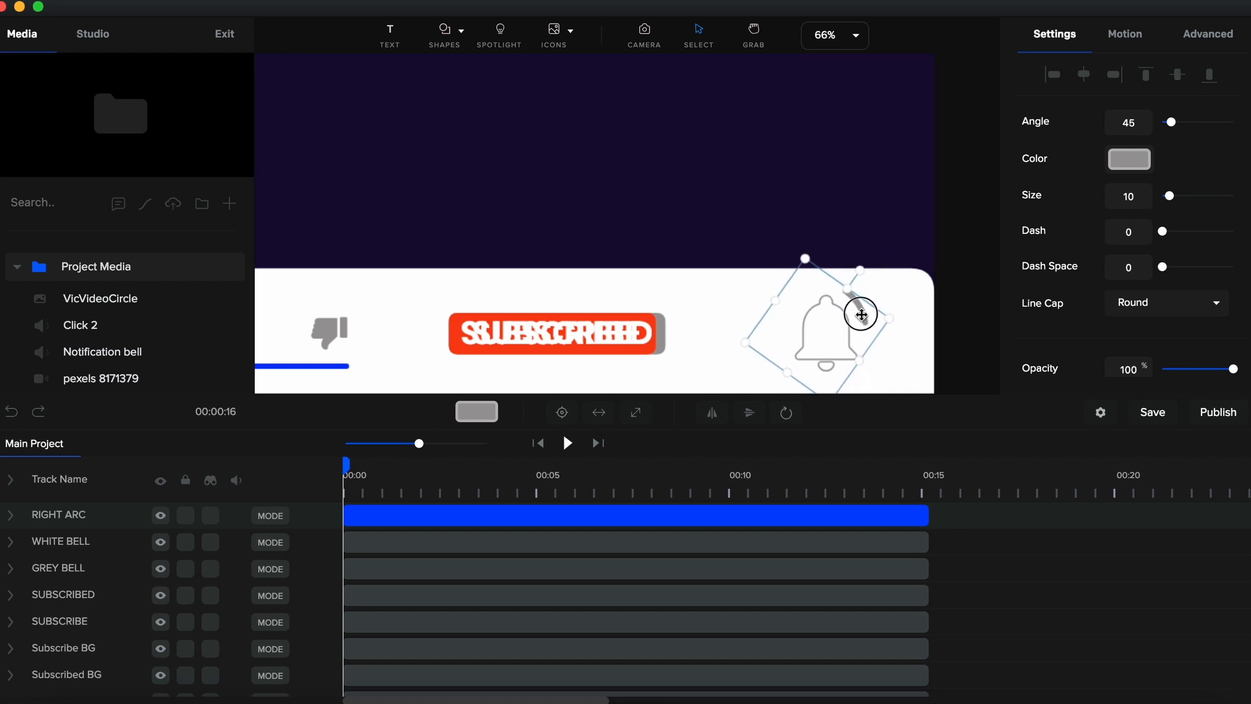
# - Paste a copy of the right arc as a new track
pyautogui.click(387, 512)
pyautogui.press('super+v')
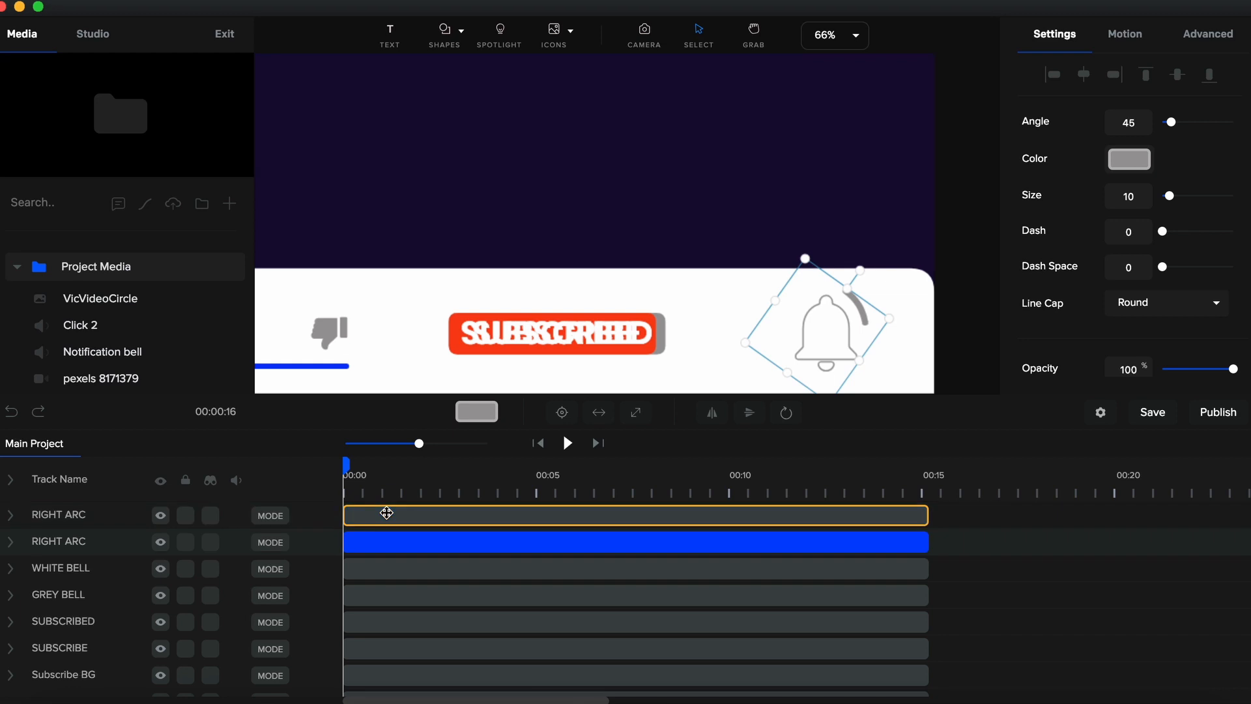
pyautogui.click(387, 513)
# - Rename the copied arc track to LEFT ARC
pyautogui.doubleClick(61, 514)
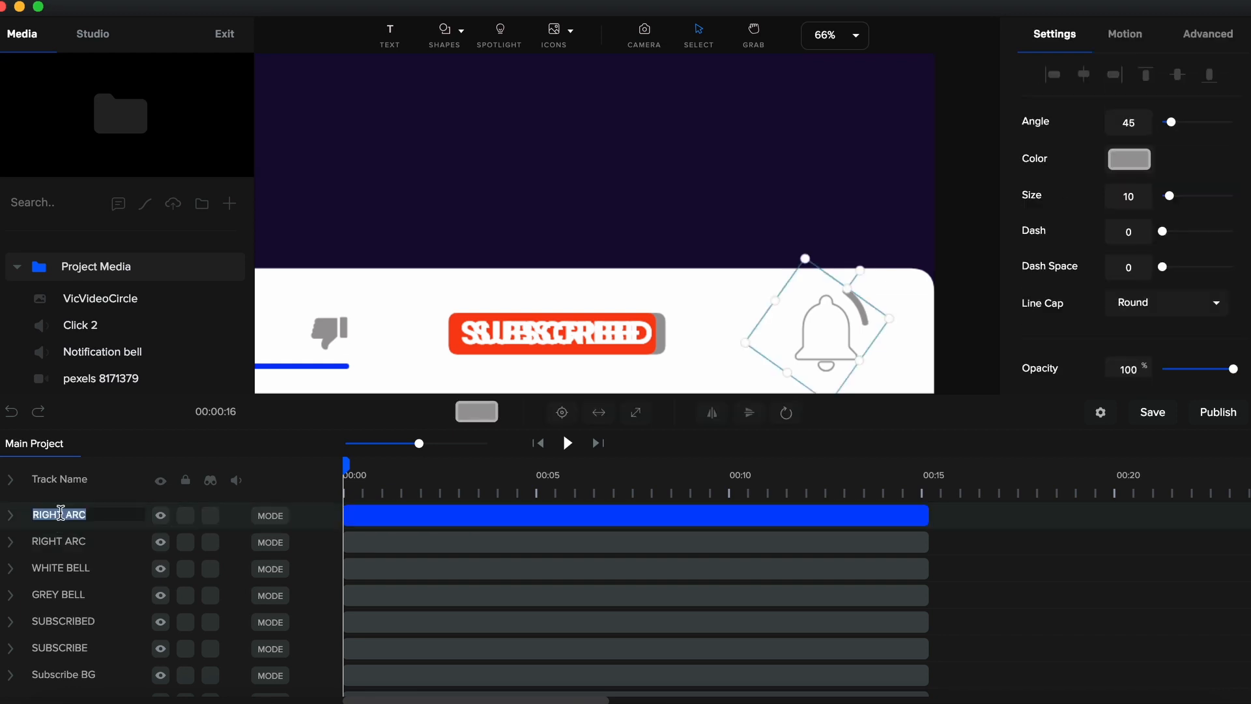
pyautogui.write('LEFT ARC')
pyautogui.press('Return')
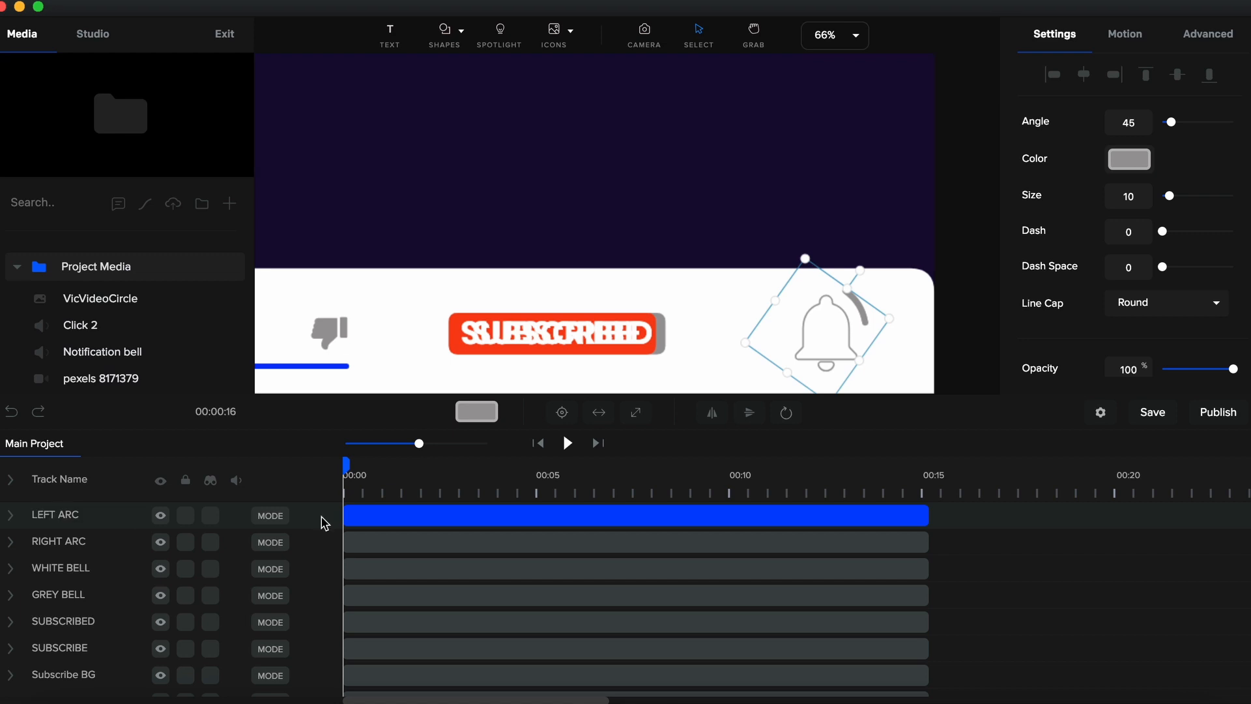
# - Rotate and position the left arc beside the bell's upper left side
pyautogui.moveTo(860, 270); pyautogui.dragTo(785, 309)
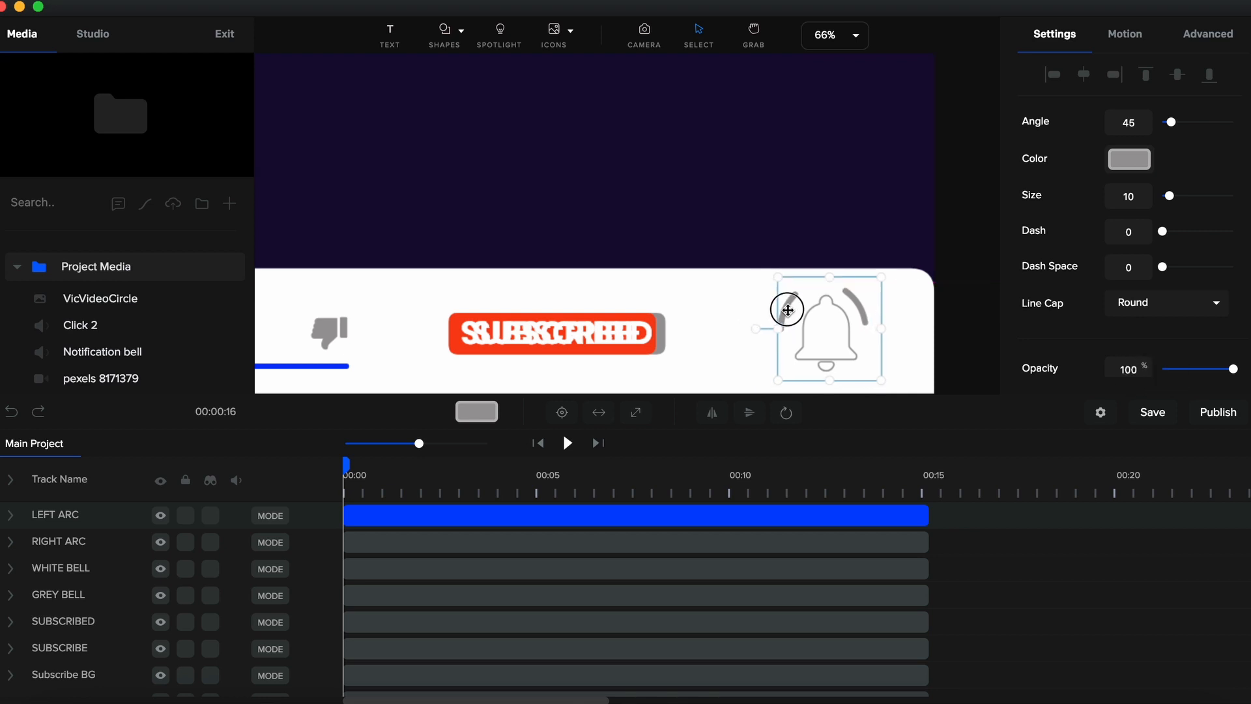
pyautogui.click(906, 157)
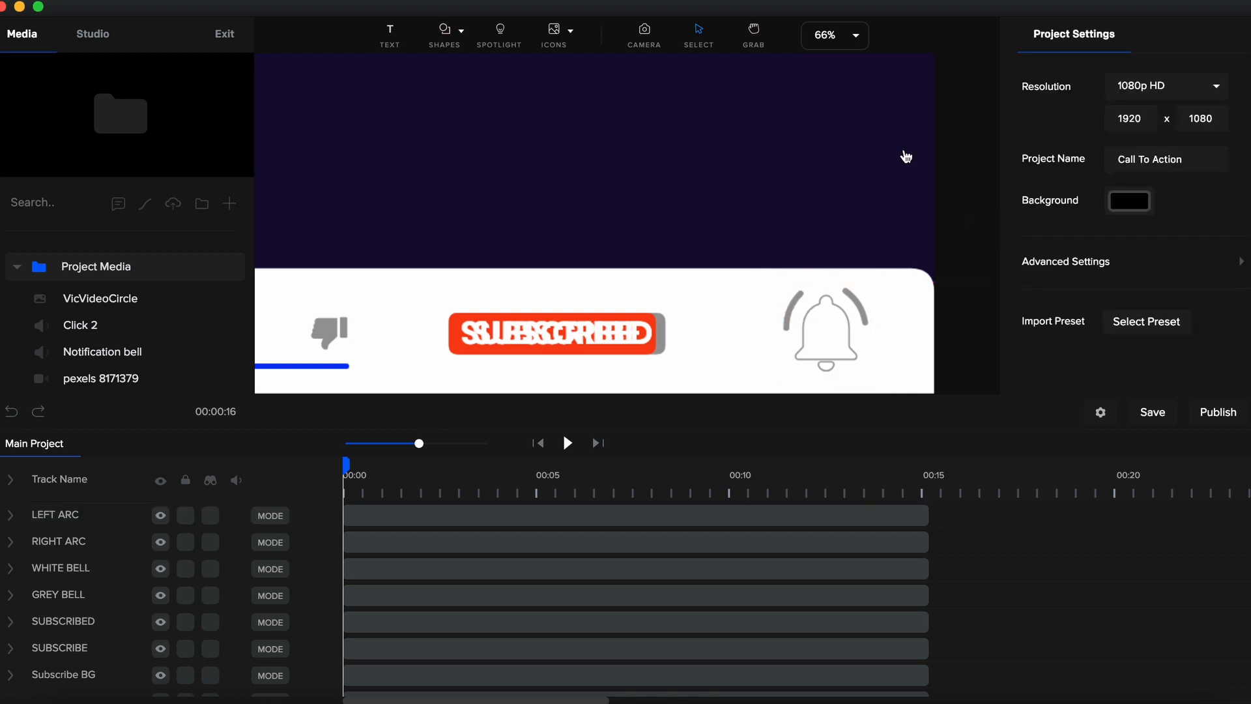
# - Move the LEFT ARC, RIGHT ARC and GREY BELL clips to start at 5 seconds on the timeline
pyautogui.click(842, 41)
pyautogui.click(855, 75)
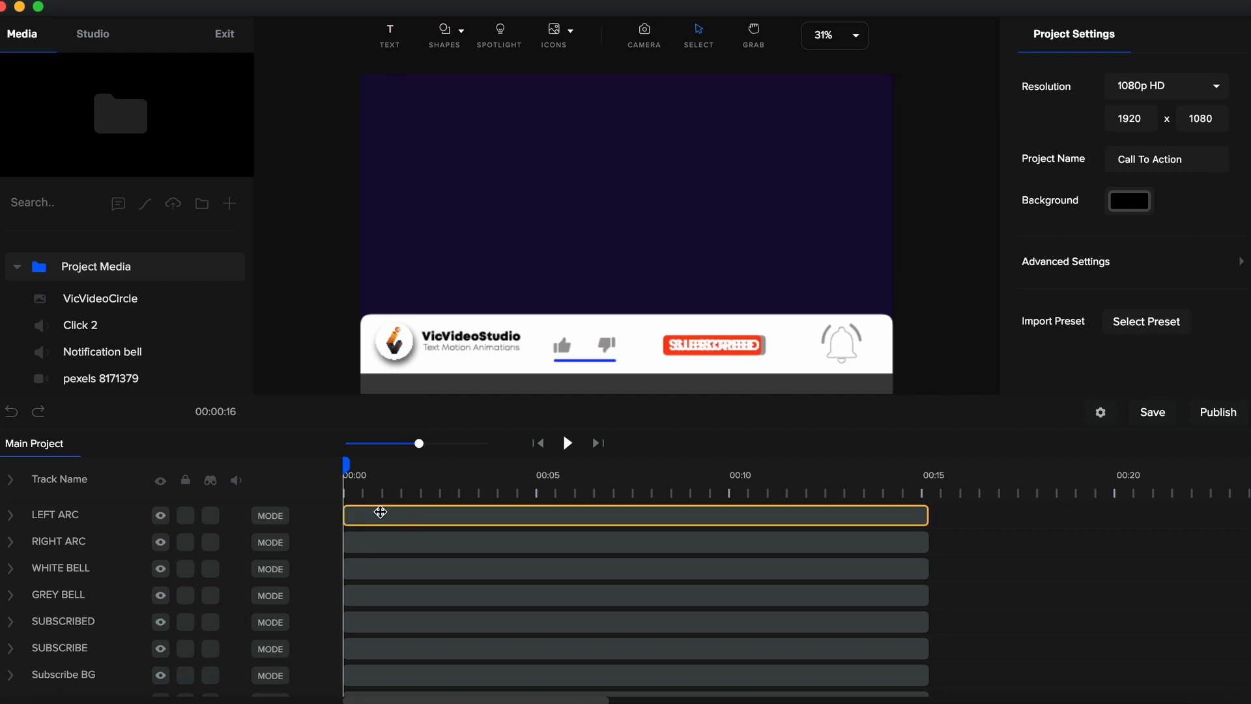
pyautogui.moveTo(350, 514); pyautogui.dragTo(535, 516)
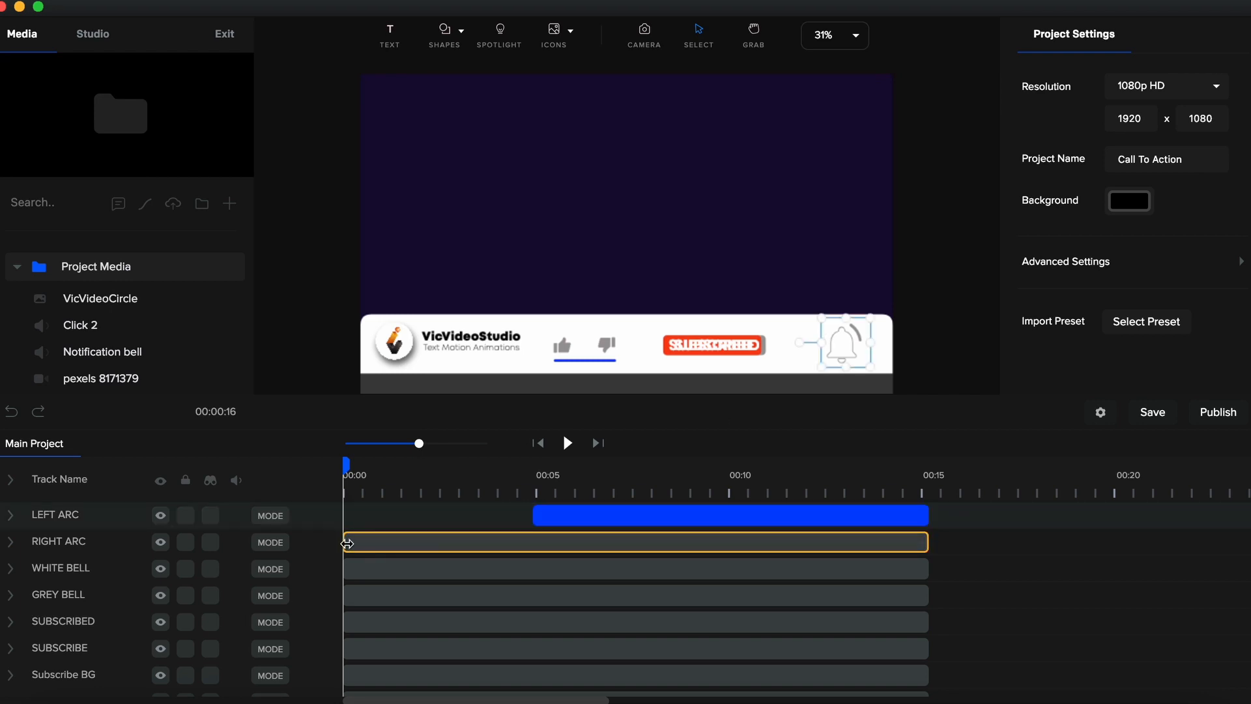
pyautogui.moveTo(349, 540); pyautogui.dragTo(533, 542)
pyautogui.scroll(-1, 514, 587)
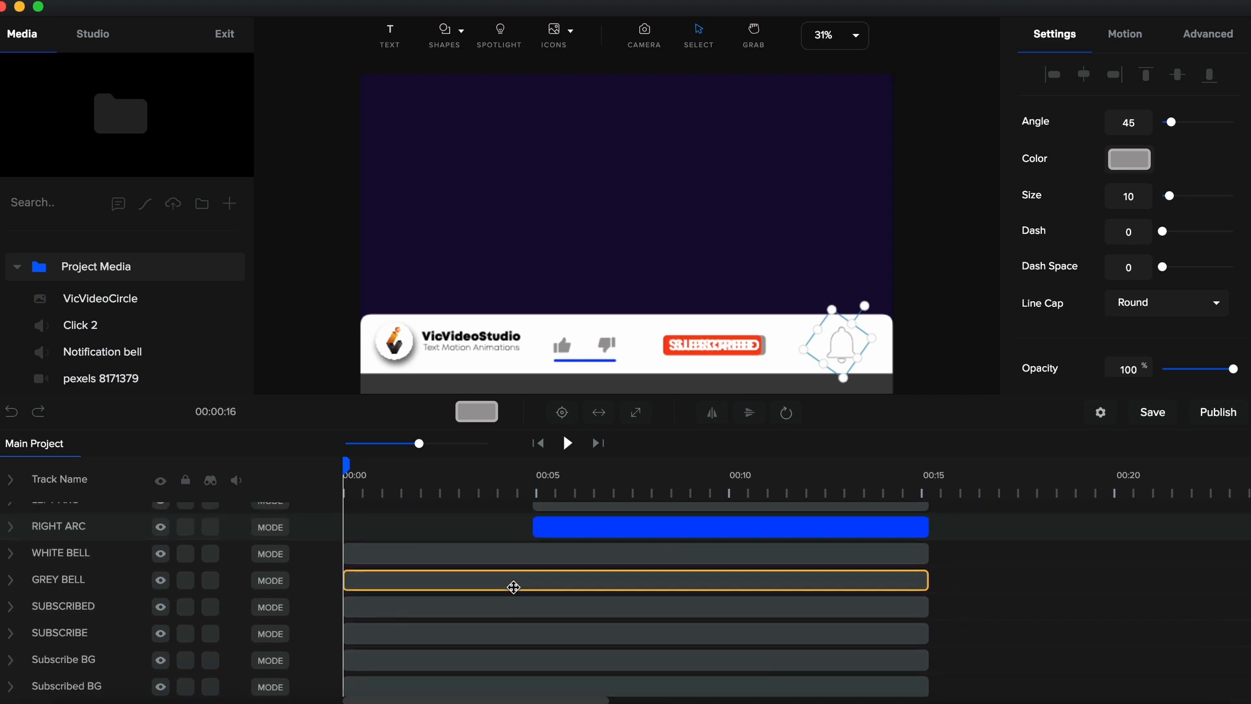
pyautogui.moveTo(345, 580); pyautogui.dragTo(536, 576)
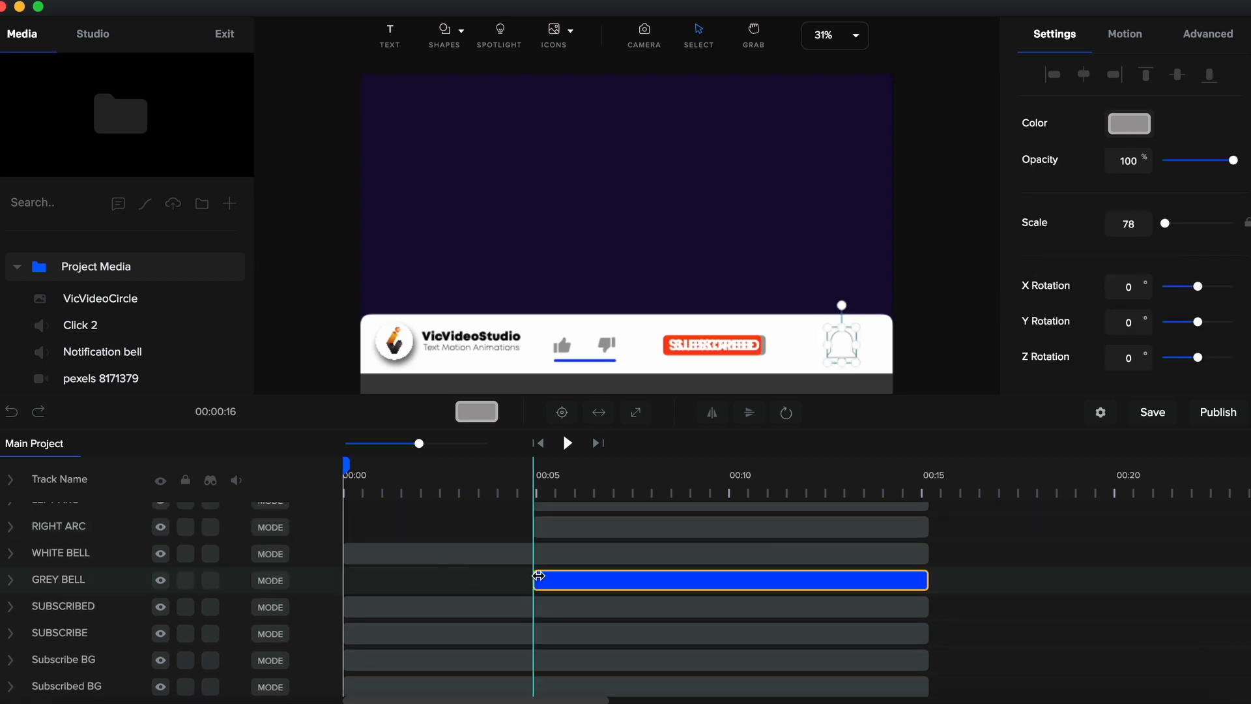
# - Move the SUBSCRIBED, Subscribed BG and progressive bar clips to start at 5 seconds
pyautogui.scroll(-1, 538, 576)
pyautogui.moveTo(352, 564); pyautogui.dragTo(533, 563)
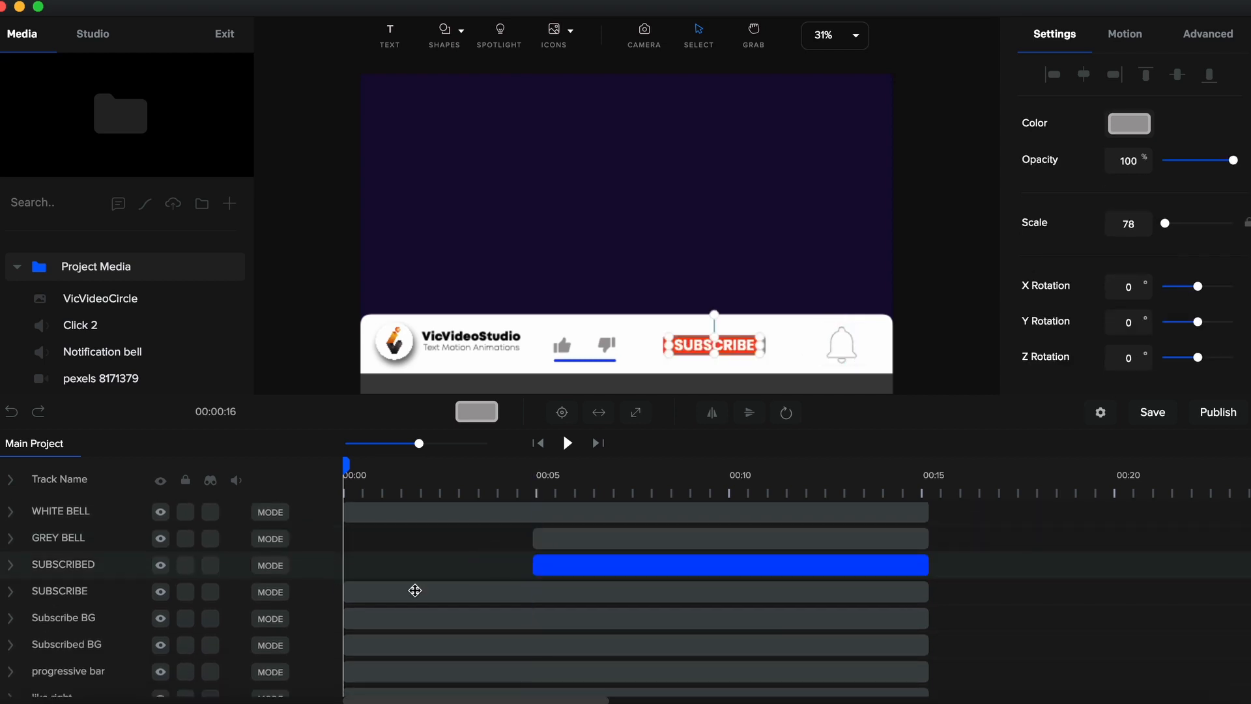
pyautogui.moveTo(346, 644); pyautogui.dragTo(534, 645)
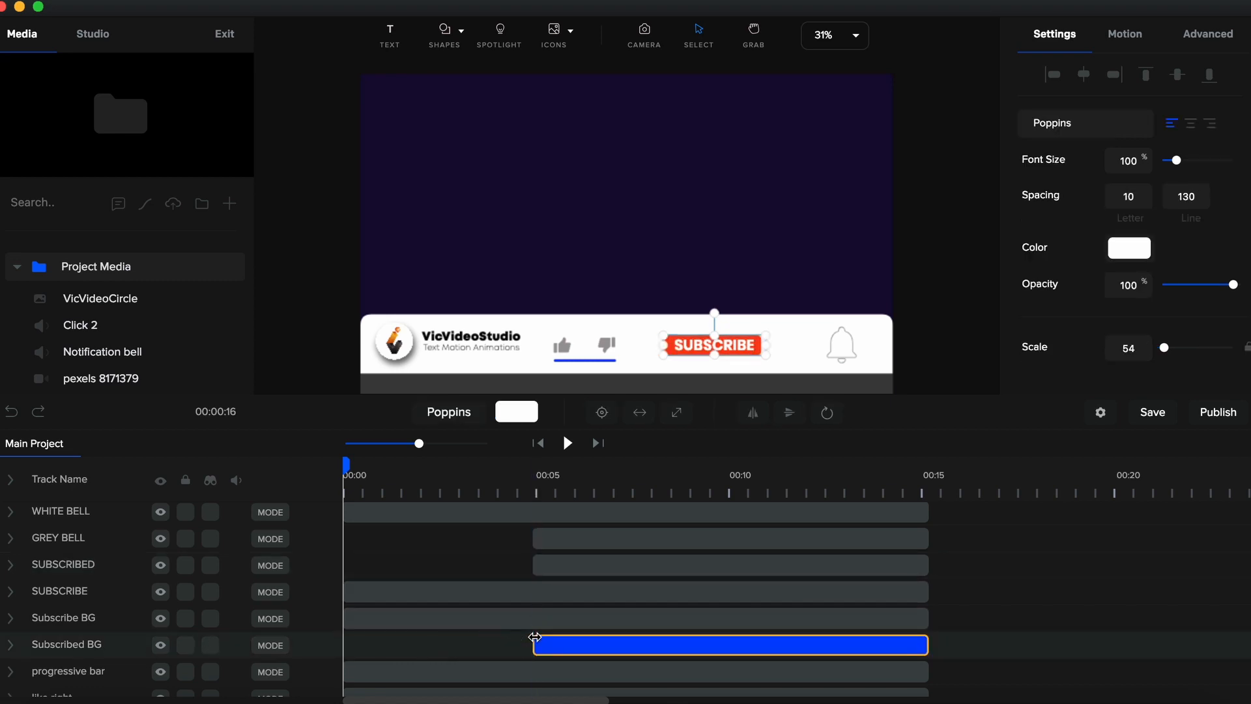
pyautogui.scroll(-1, 534, 639)
pyautogui.click(946, 315)
pyautogui.scroll(-1, 559, 582)
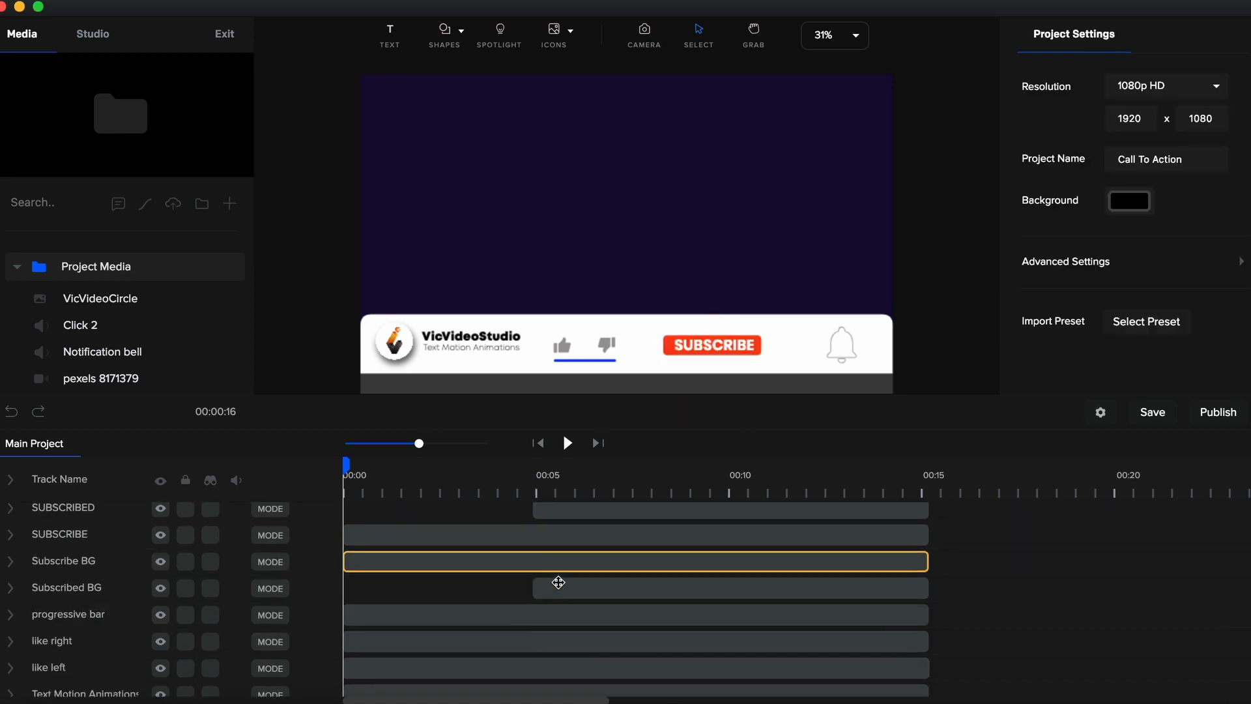
pyautogui.moveTo(355, 593); pyautogui.dragTo(528, 592)
pyautogui.scroll(-3, 376, 658)
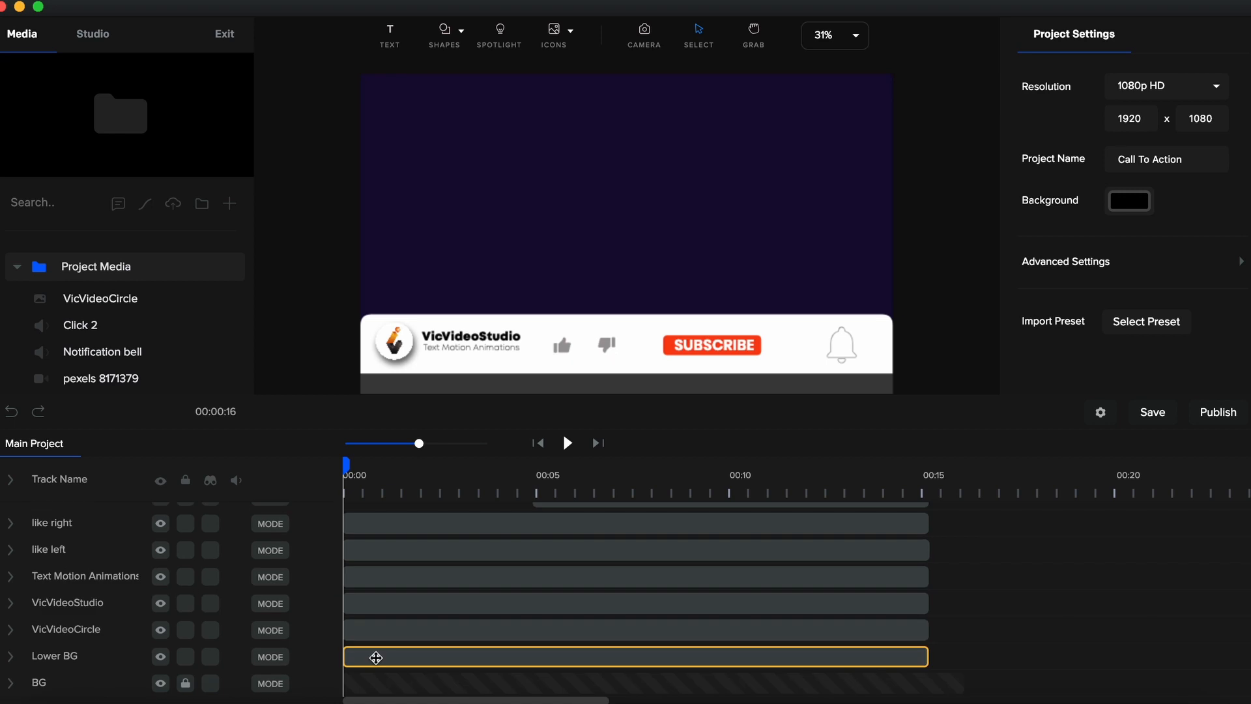
# - Apply the Back Slide Top in-animation to the Lower BG track
pyautogui.click(376, 657)
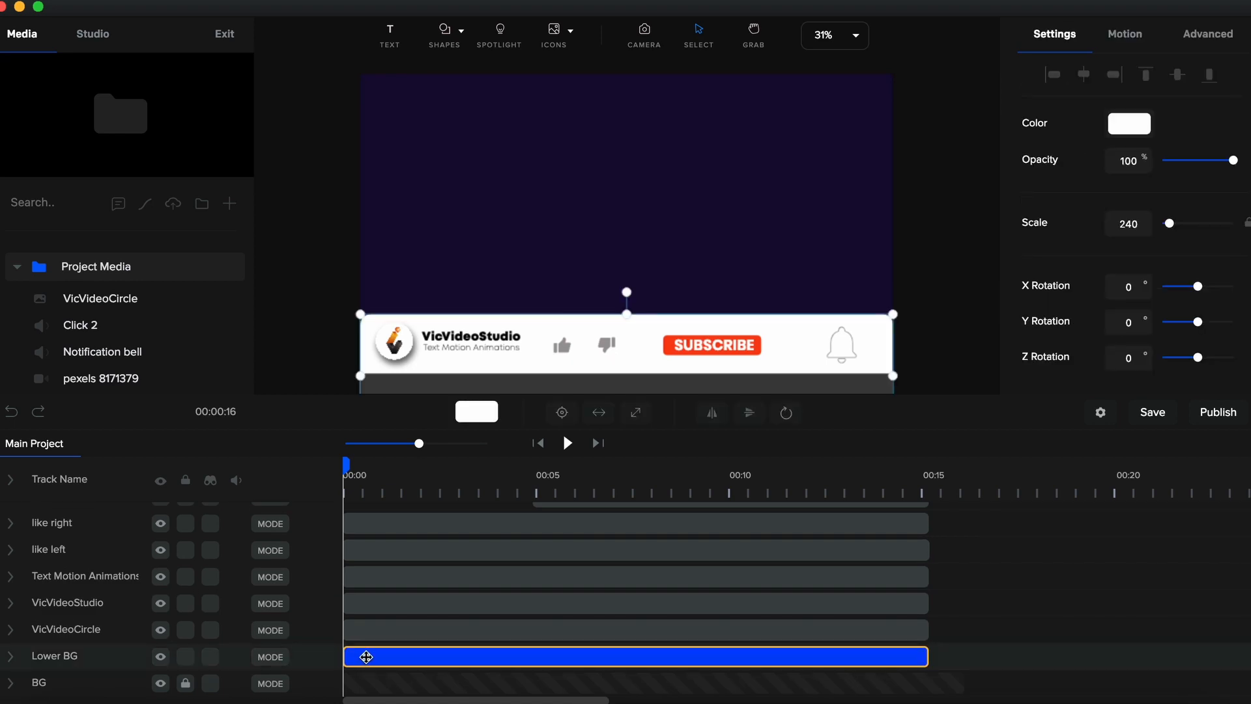
pyautogui.click(1129, 37)
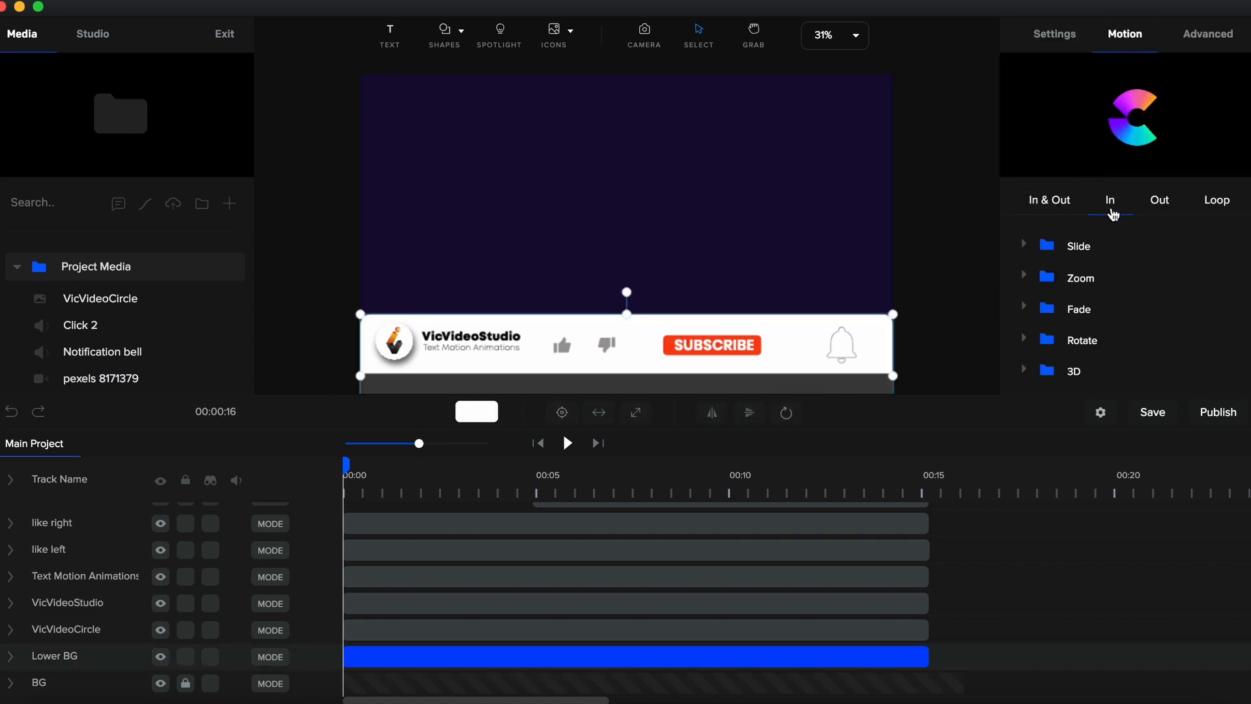
pyautogui.click(1028, 251)
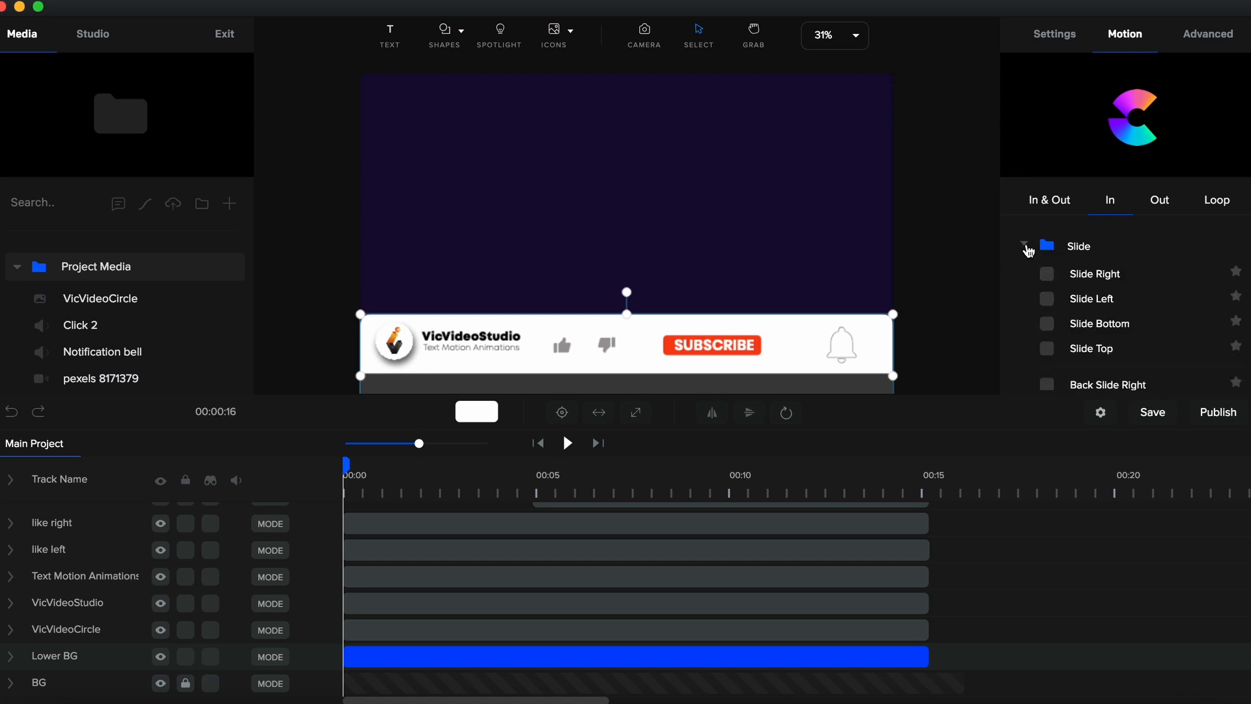
pyautogui.scroll(-2, 1056, 321)
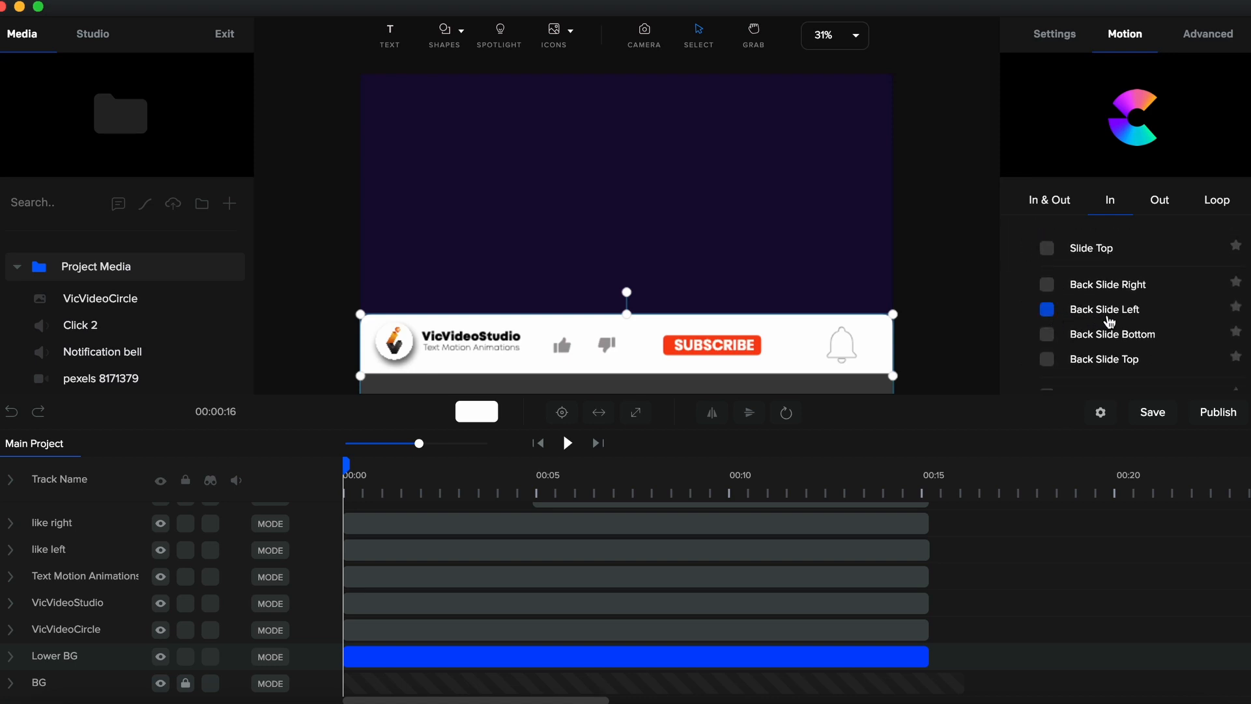
pyautogui.click(1050, 362)
pyautogui.scroll(-2, 1053, 367)
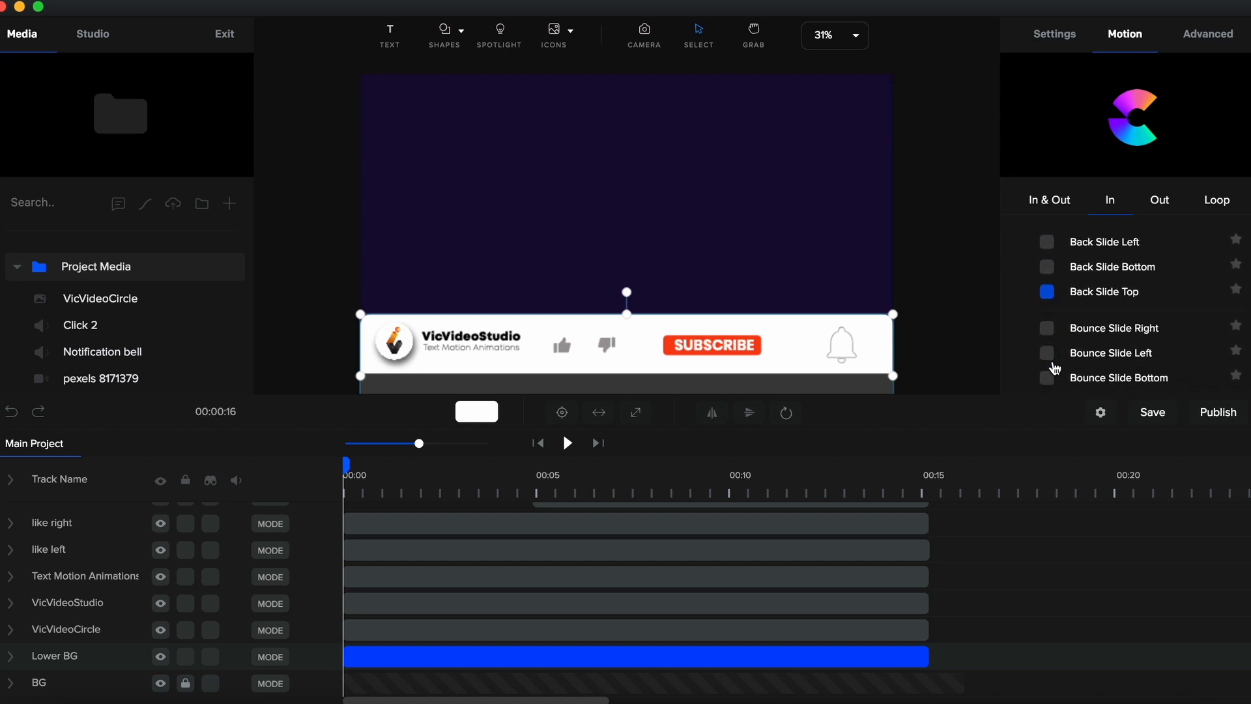
pyautogui.click(1047, 293)
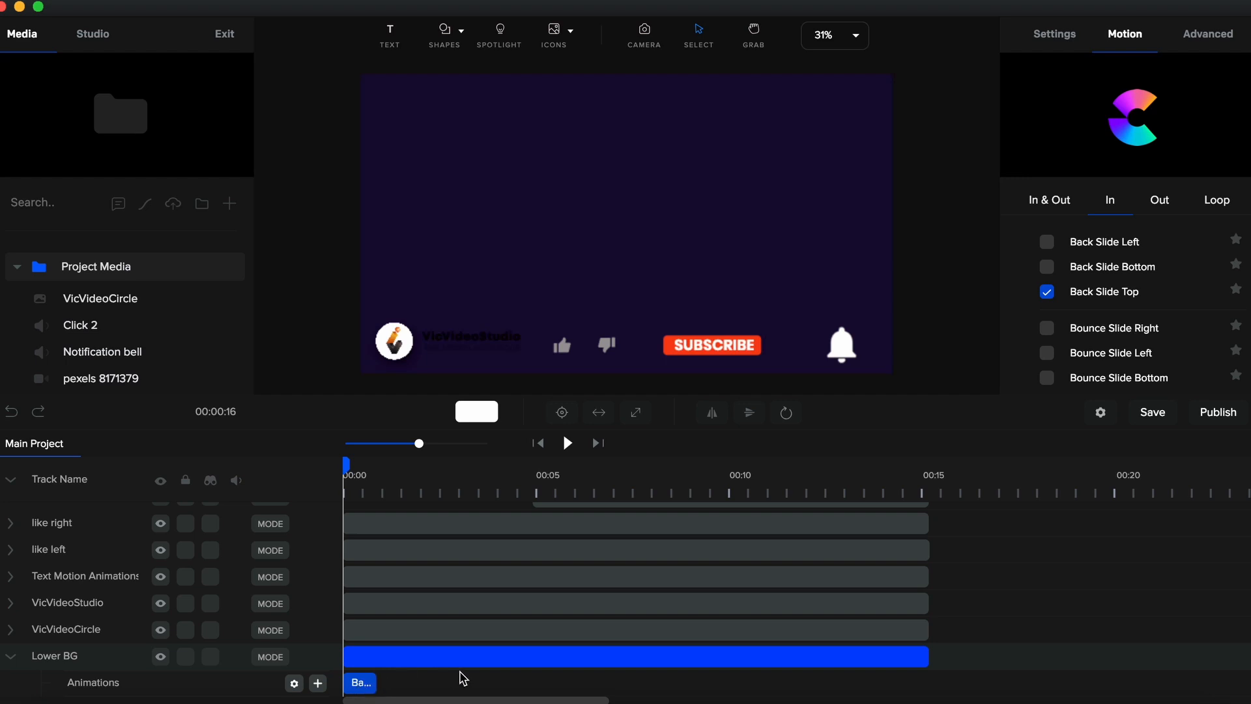
# - Inspect the animations already applied to the logo, like, bell and subscribe tracks
pyautogui.click(407, 526)
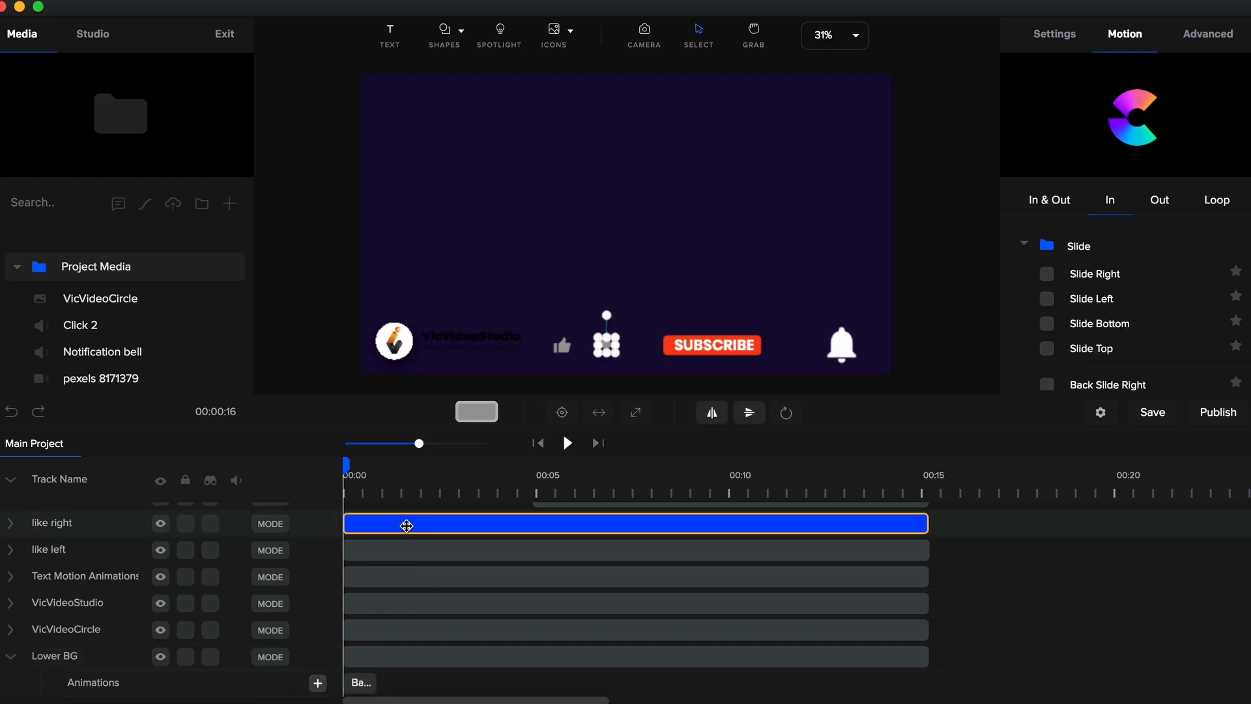
pyautogui.keyDown('shift'); pyautogui.click(394, 634); pyautogui.keyUp('shift')
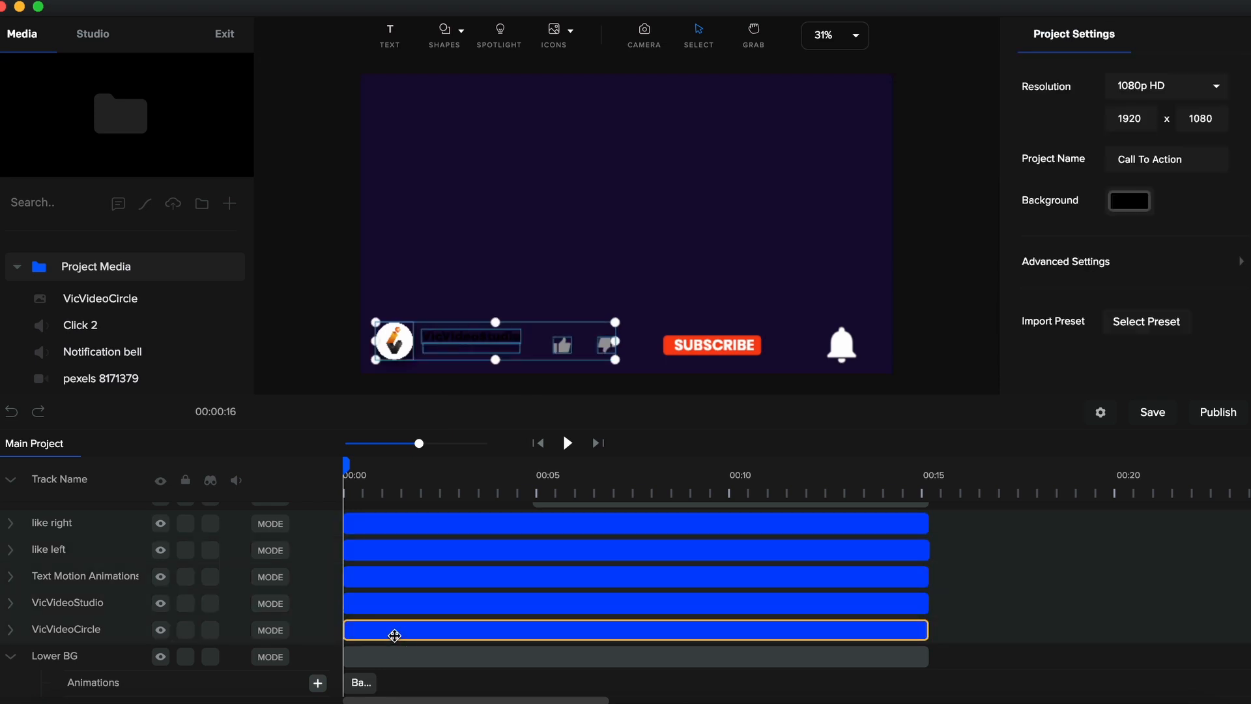
pyautogui.click(395, 636)
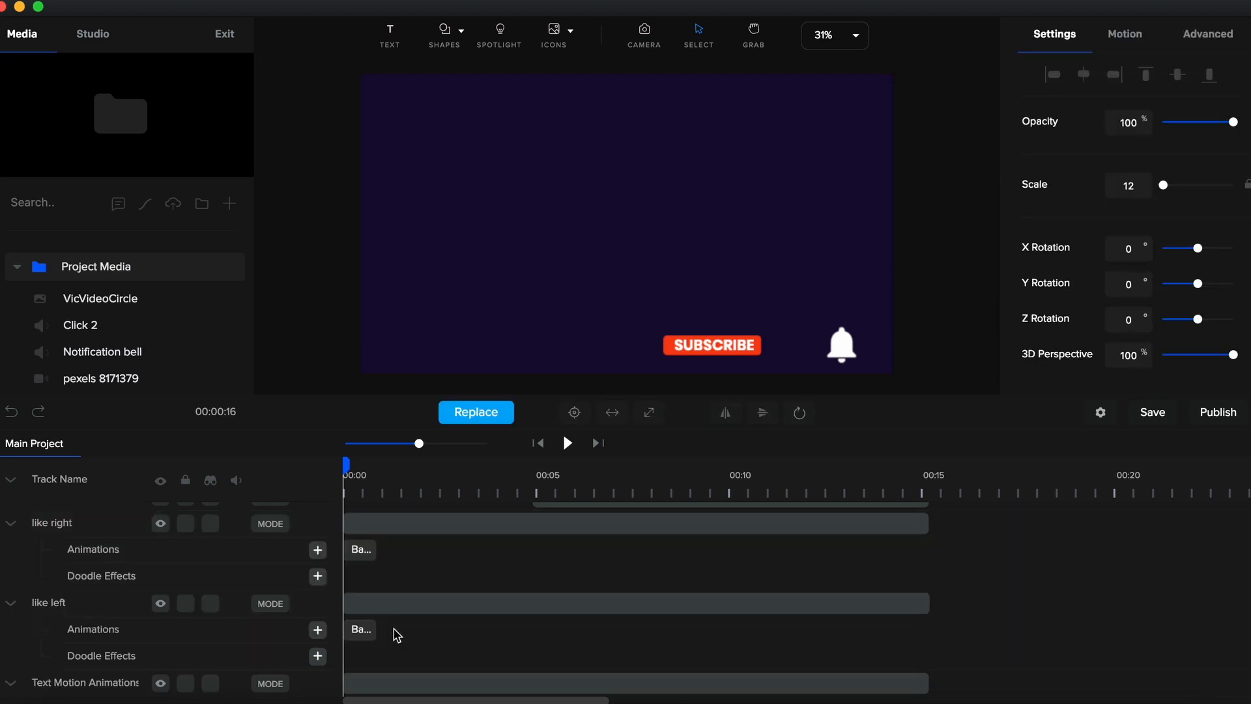
pyautogui.scroll(-6, 397, 635)
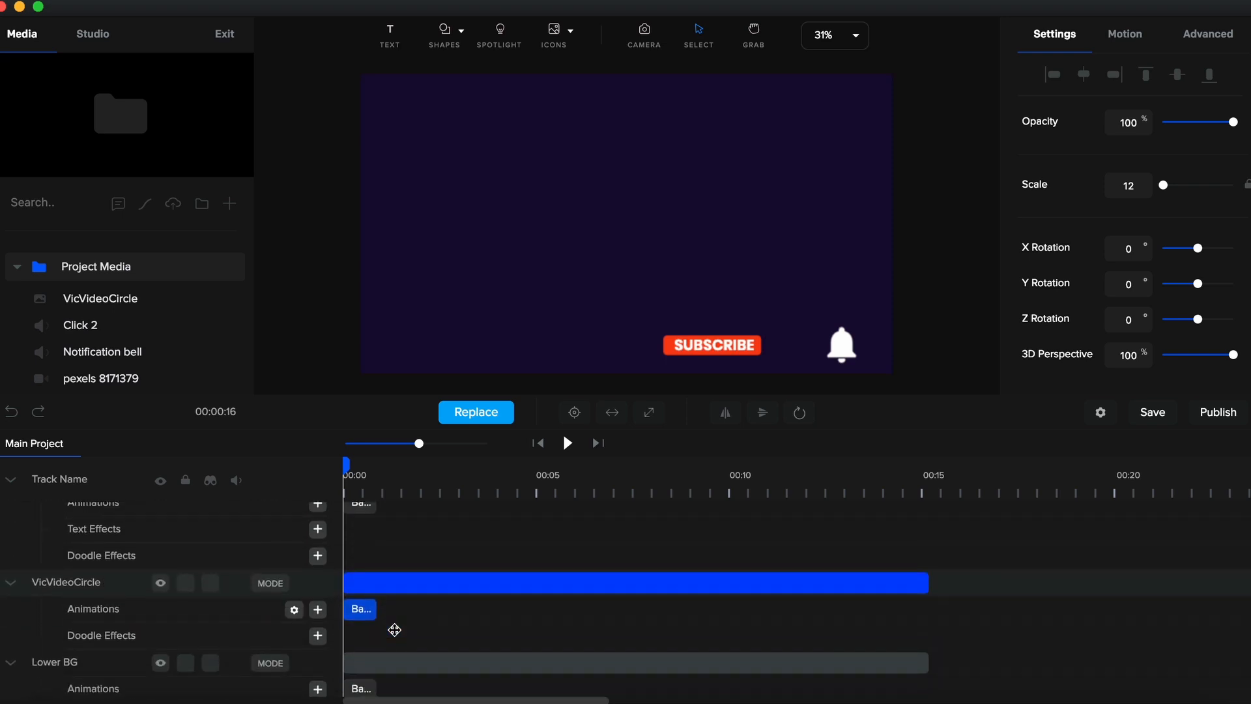
pyautogui.scroll(-2, 395, 631)
pyautogui.scroll(8, 395, 632)
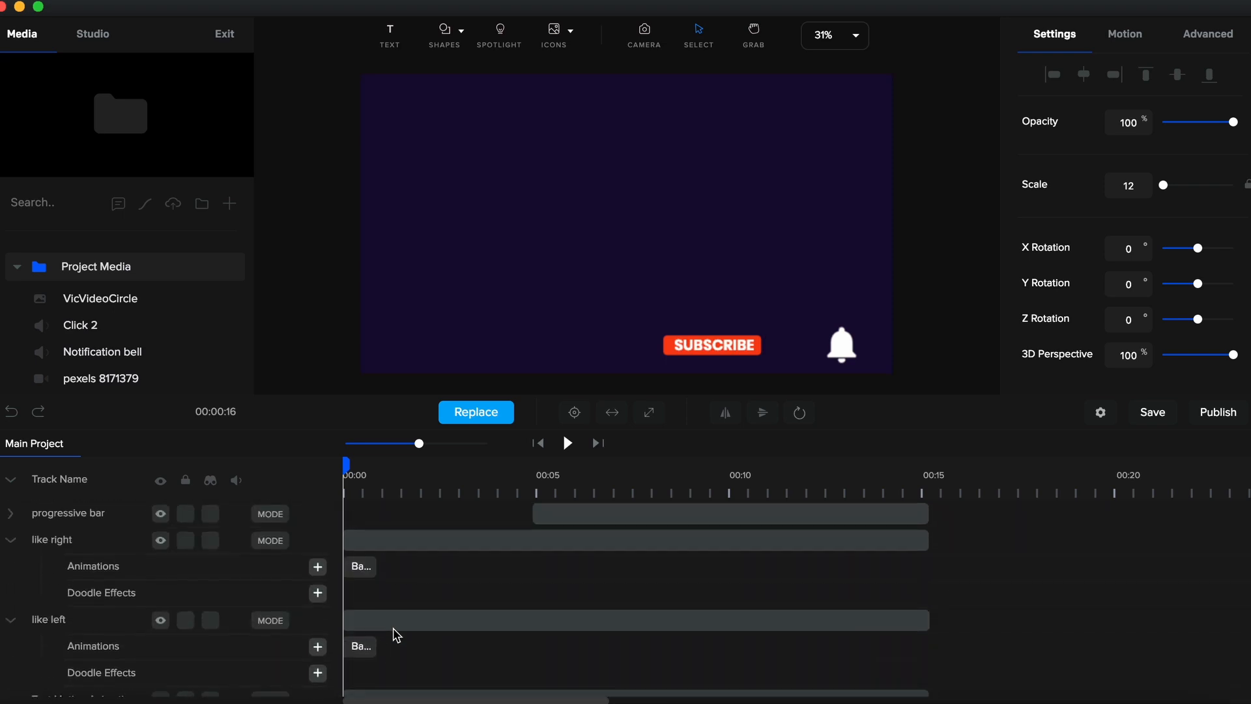
pyautogui.scroll(6, 397, 635)
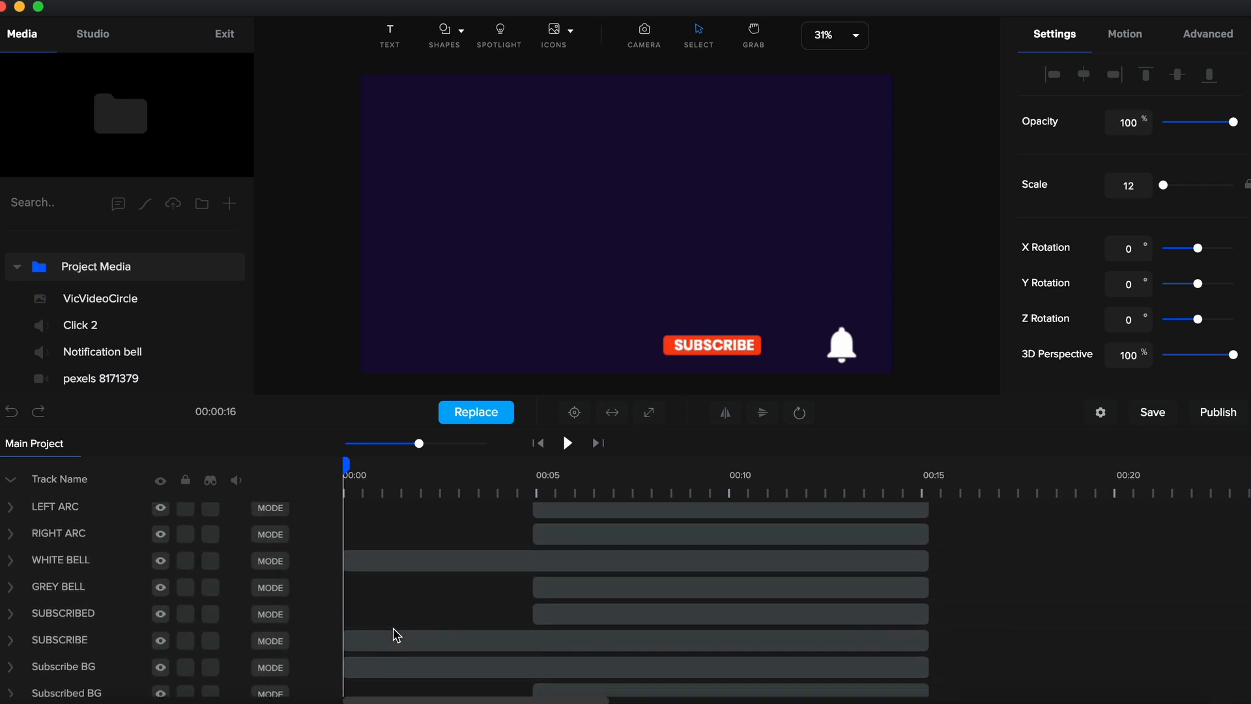
pyautogui.click(387, 571)
pyautogui.doubleClick(386, 570)
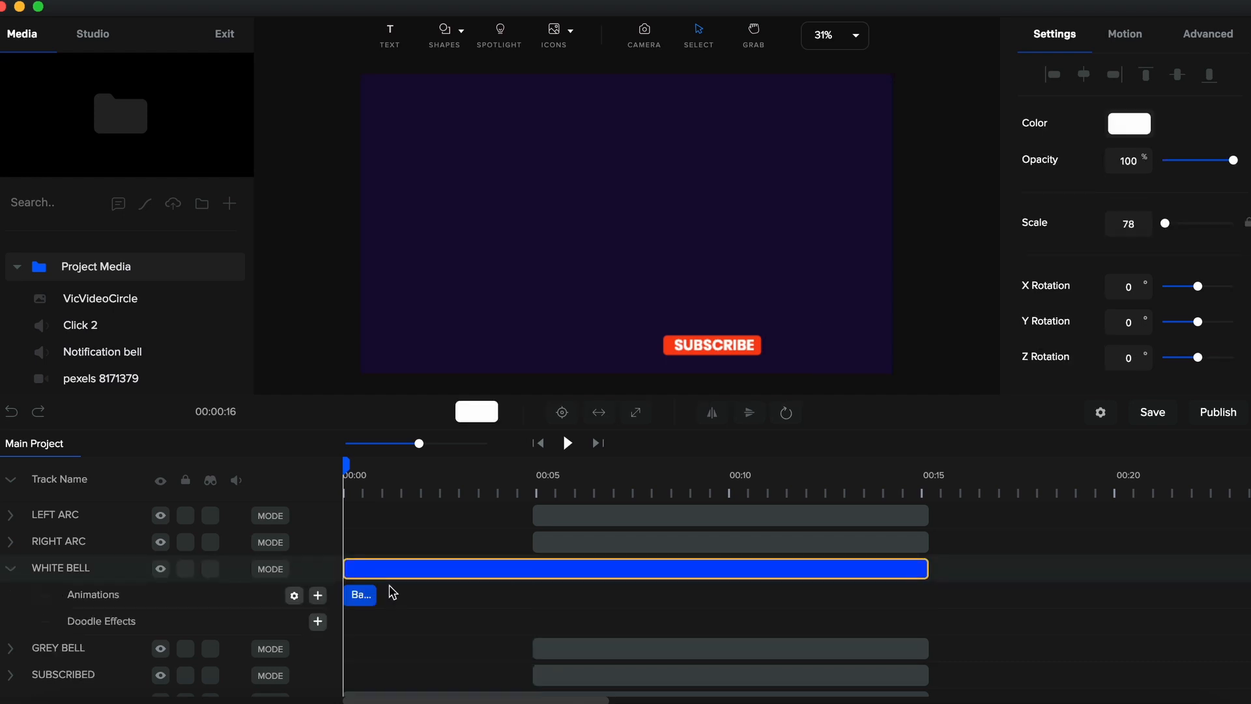
pyautogui.scroll(-3, 408, 653)
pyautogui.click(400, 615)
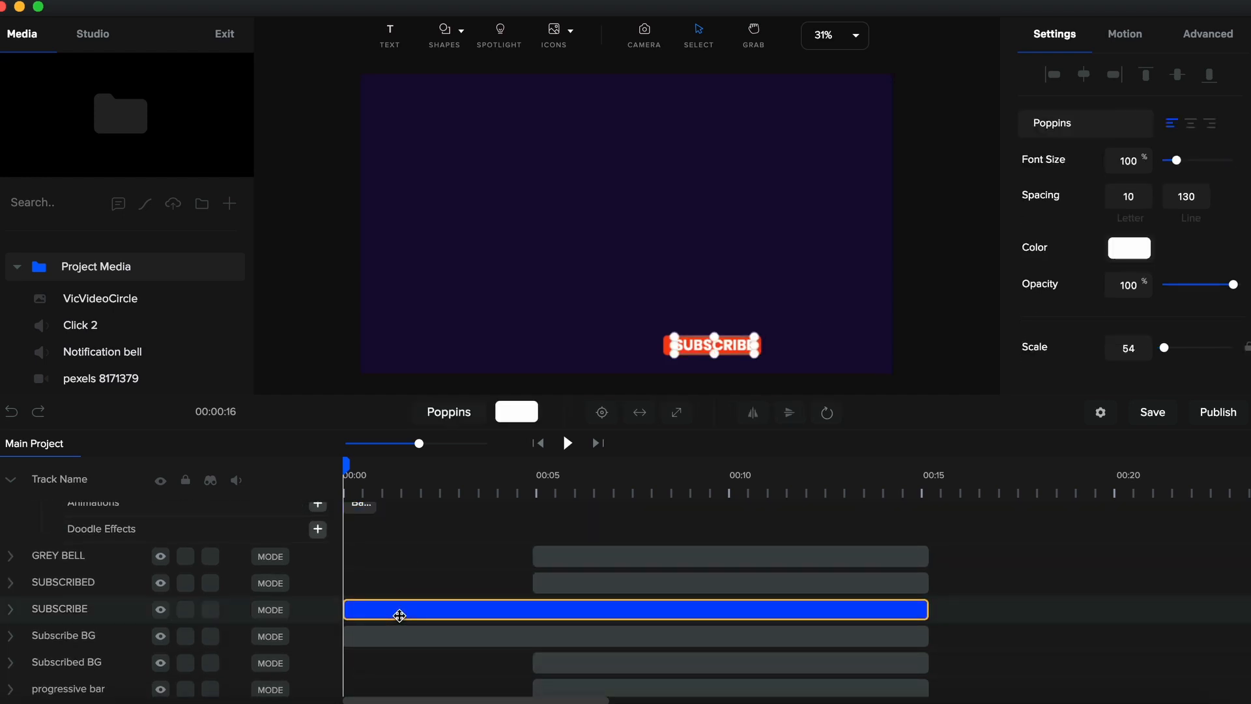
pyautogui.doubleClick(400, 616)
pyautogui.scroll(-5, 399, 613)
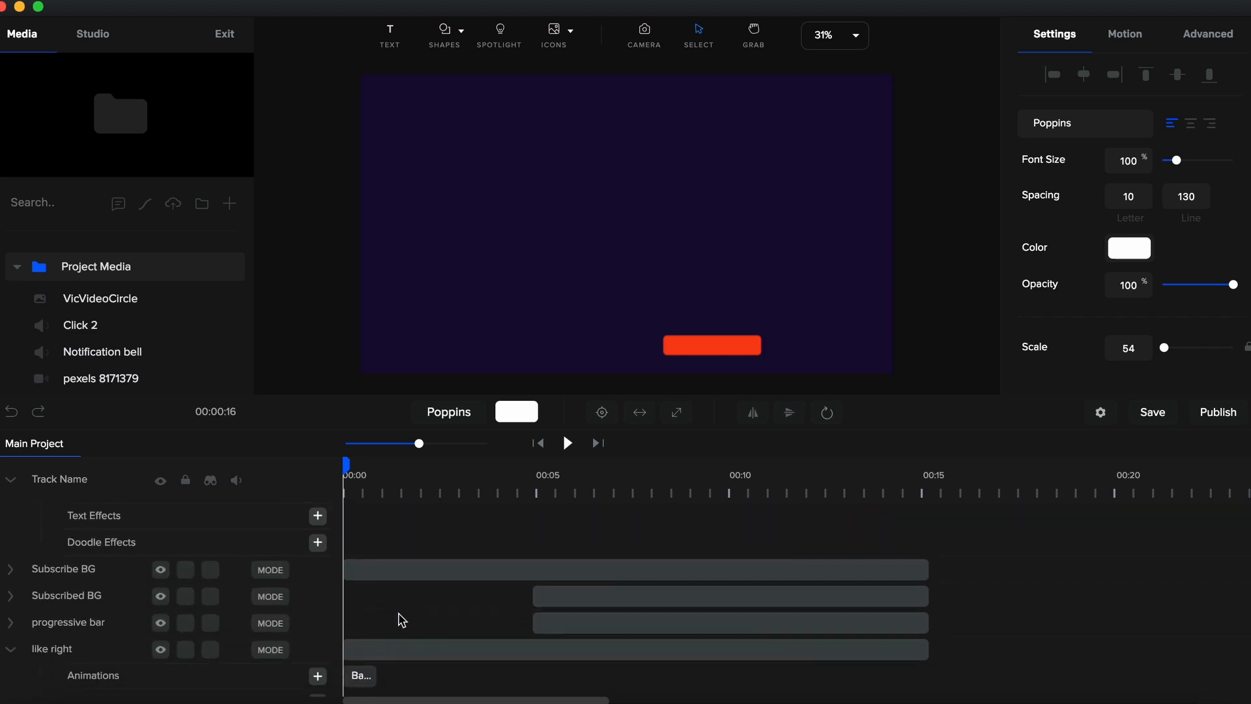
pyautogui.click(398, 569)
pyautogui.doubleClick(398, 570)
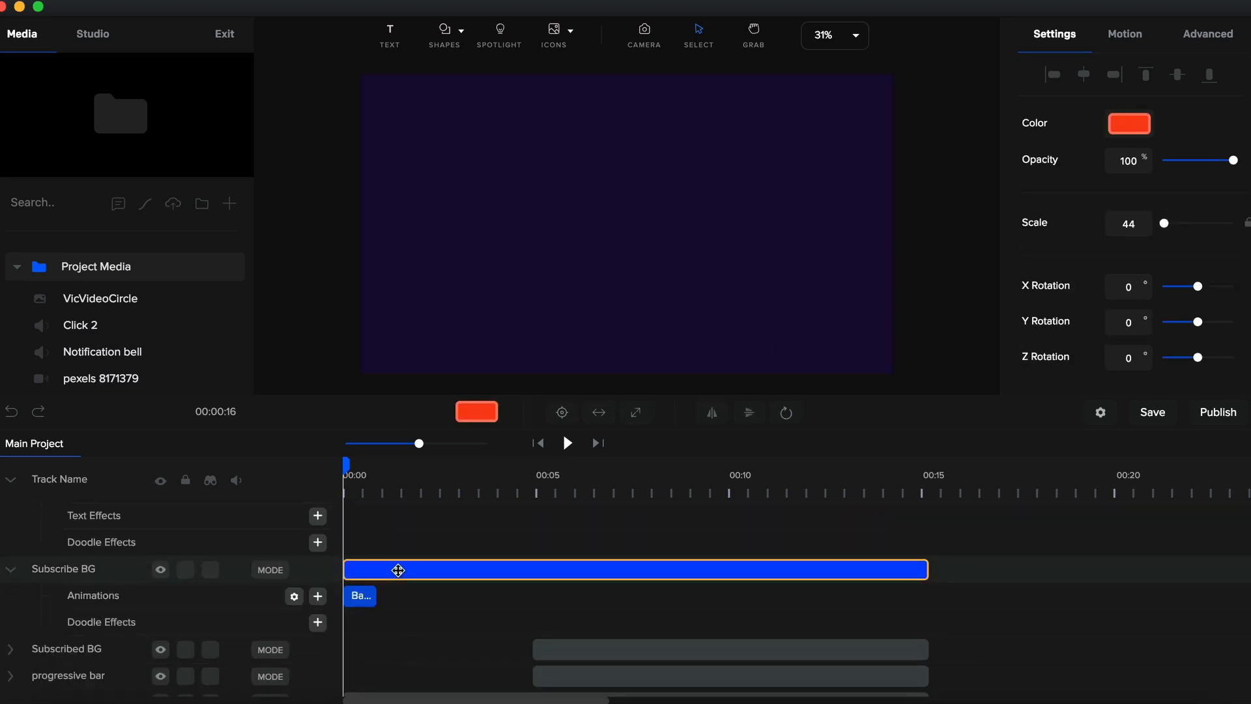
pyautogui.click(13, 481)
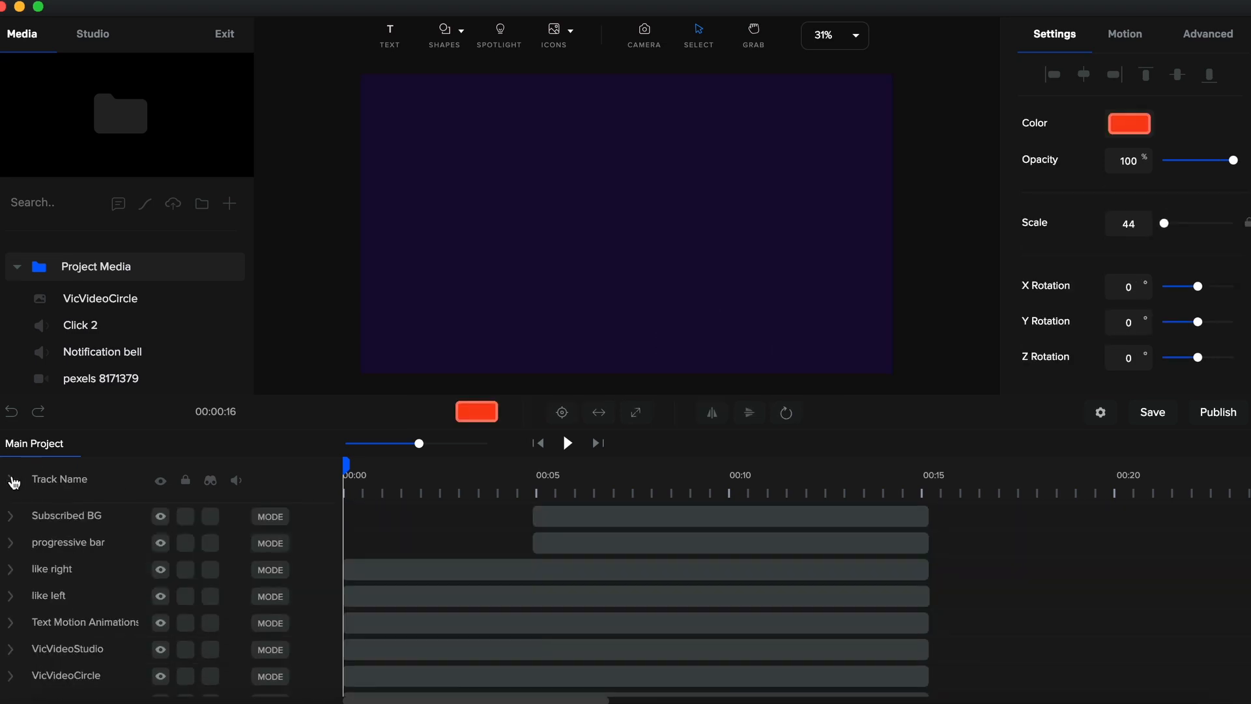
# - Play and stop a preview of the animation
pyautogui.press('space')
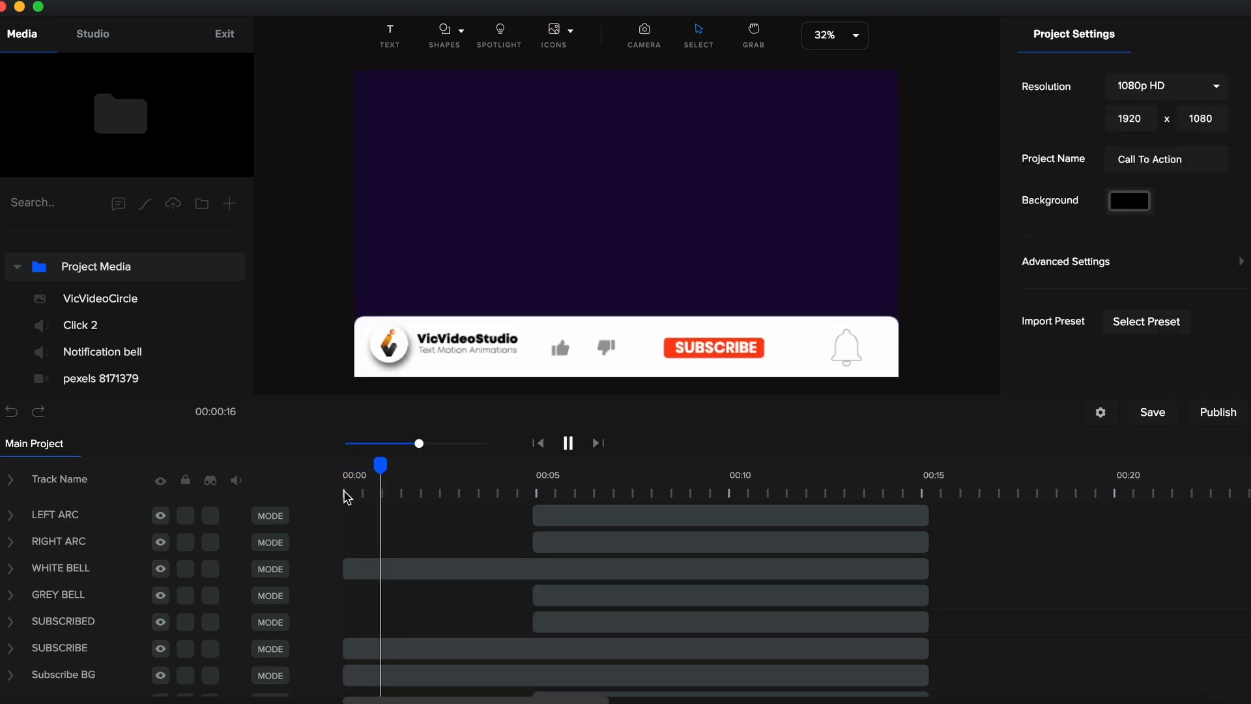
pyautogui.press('space')
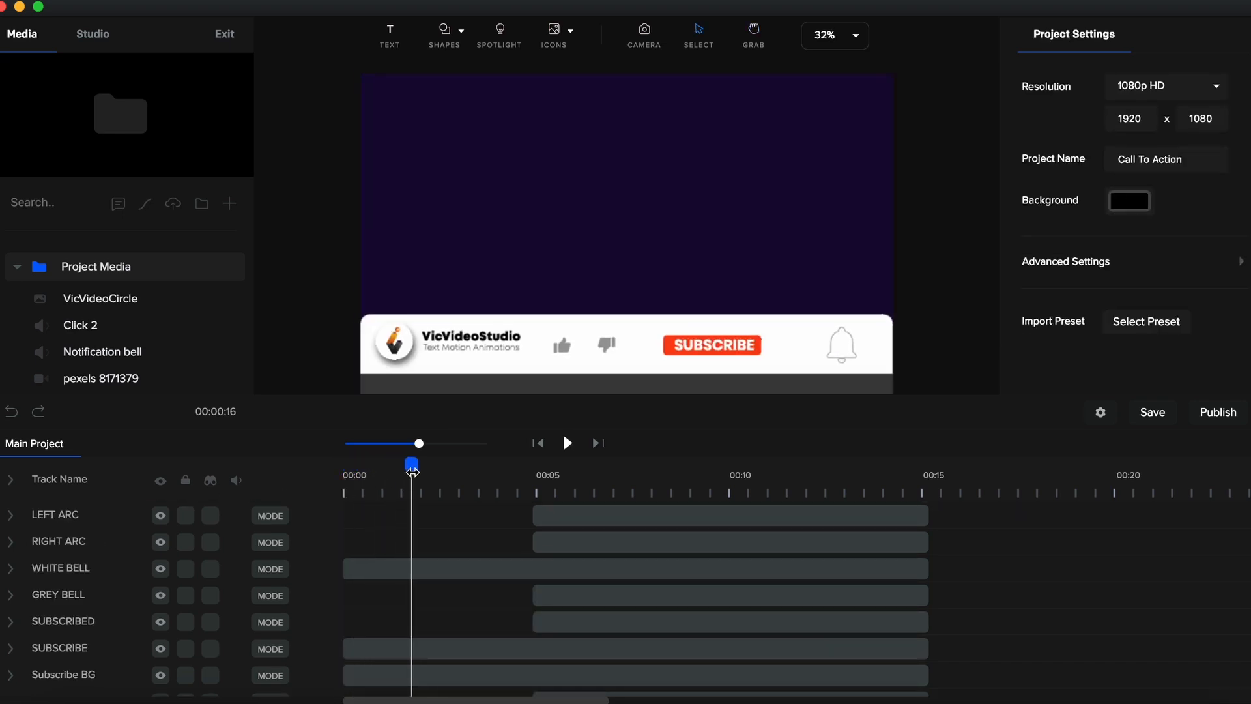
# - Insert a mouse-arrow cursor shape from the shapes library at about 1.5 seconds on the timeline
pyautogui.moveTo(412, 470); pyautogui.dragTo(403, 470)
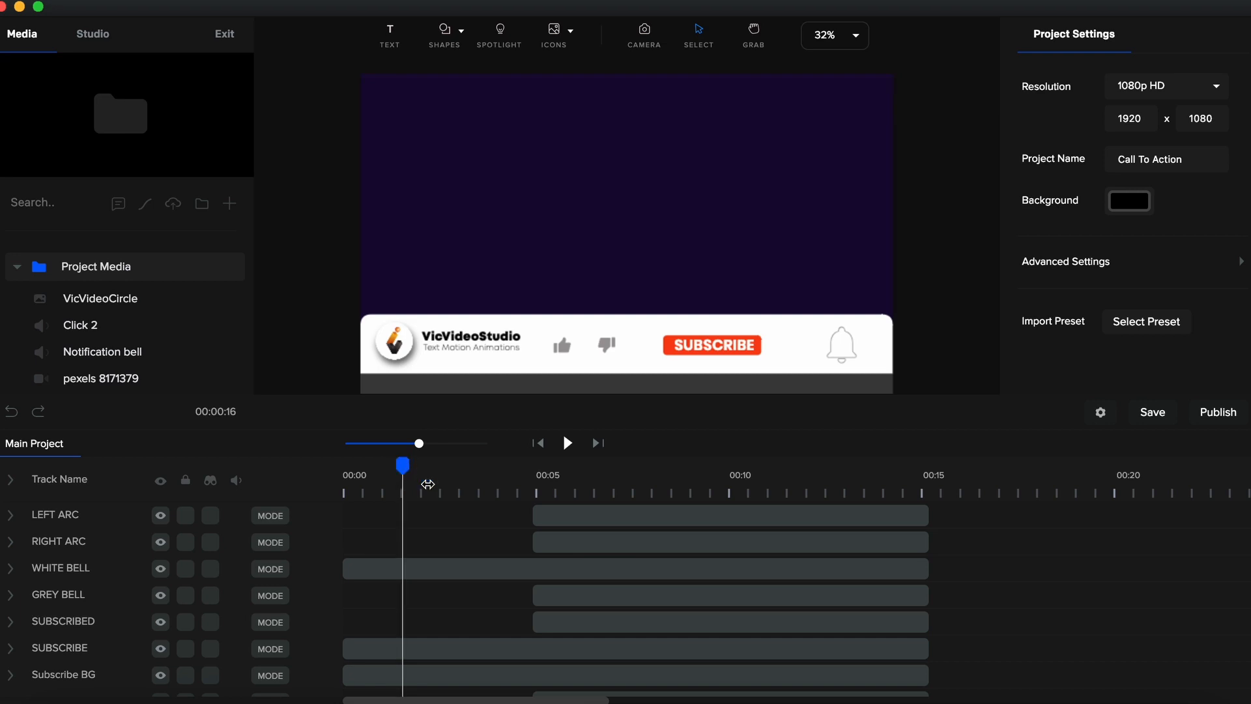
pyautogui.click(451, 39)
pyautogui.click(425, 94)
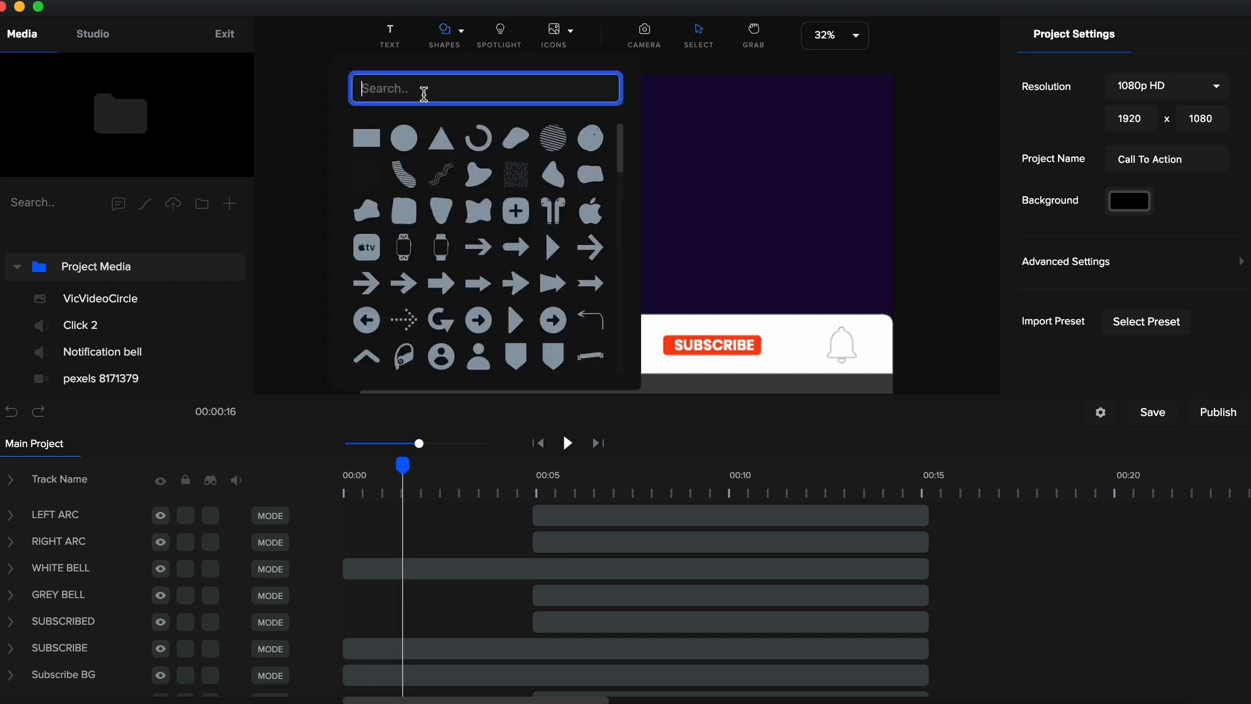
pyautogui.write('MOU')
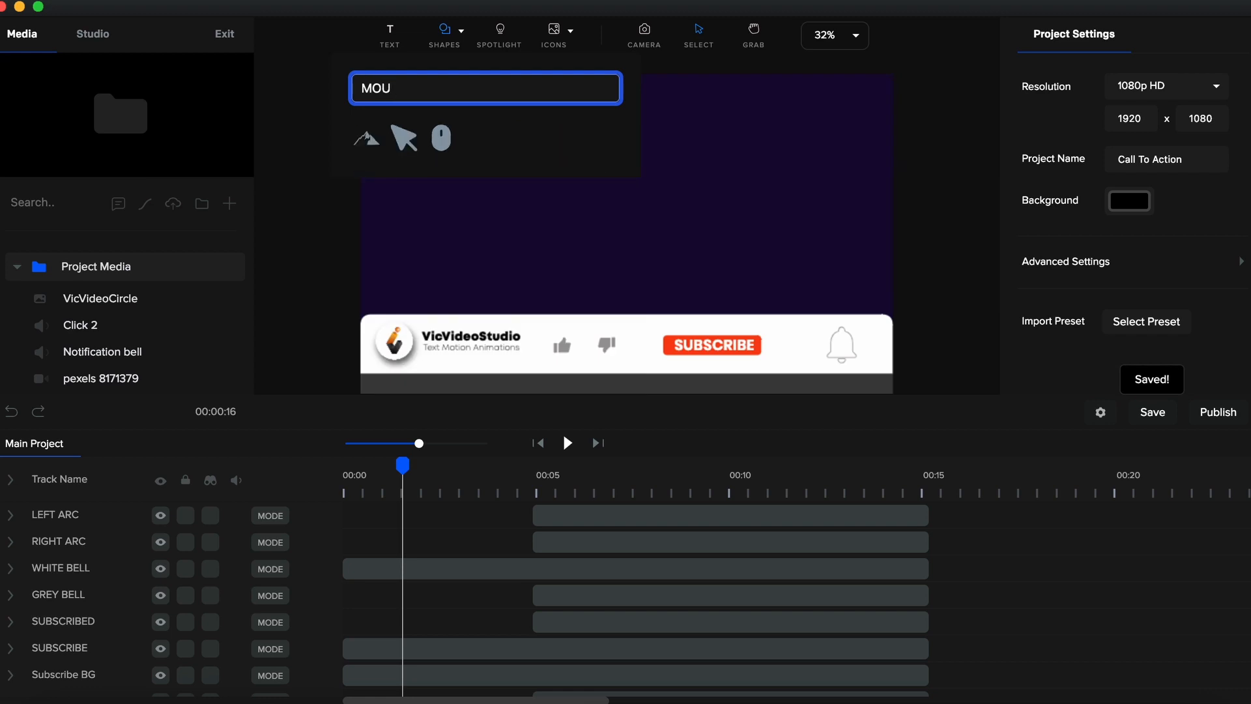
pyautogui.write('S')
pyautogui.click(367, 137)
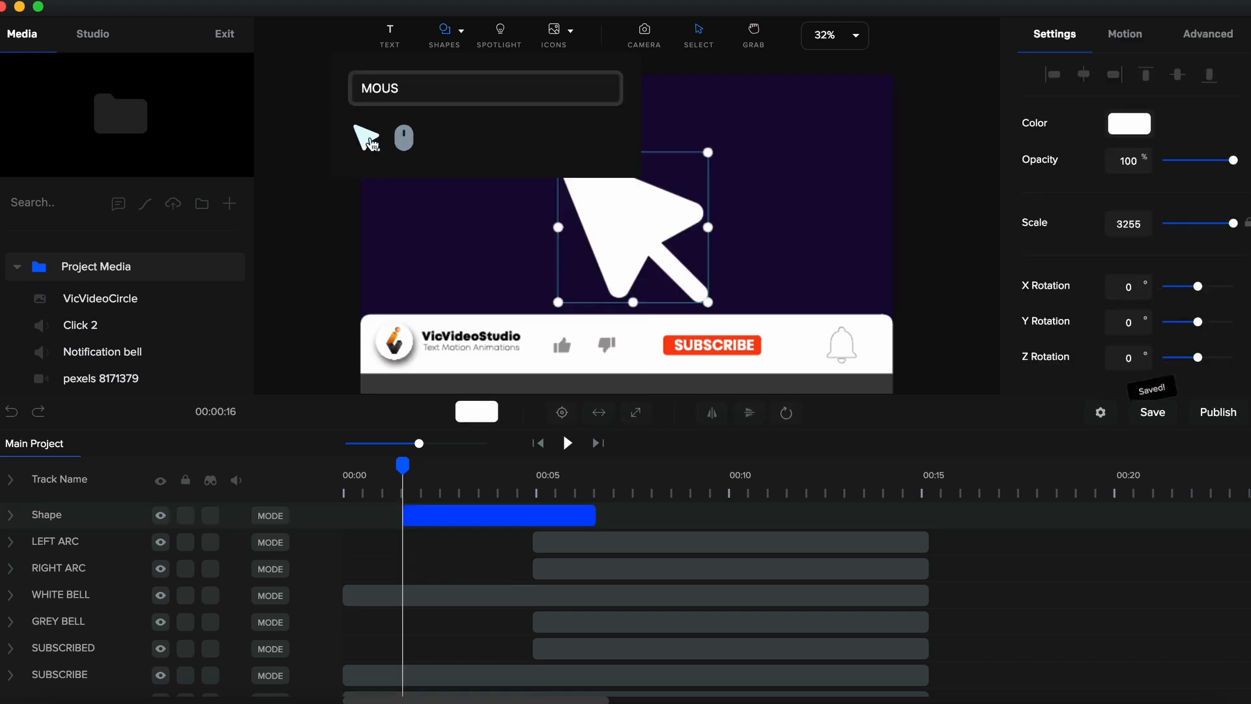
# - Change the mouse arrow's color to black
pyautogui.click(765, 127)
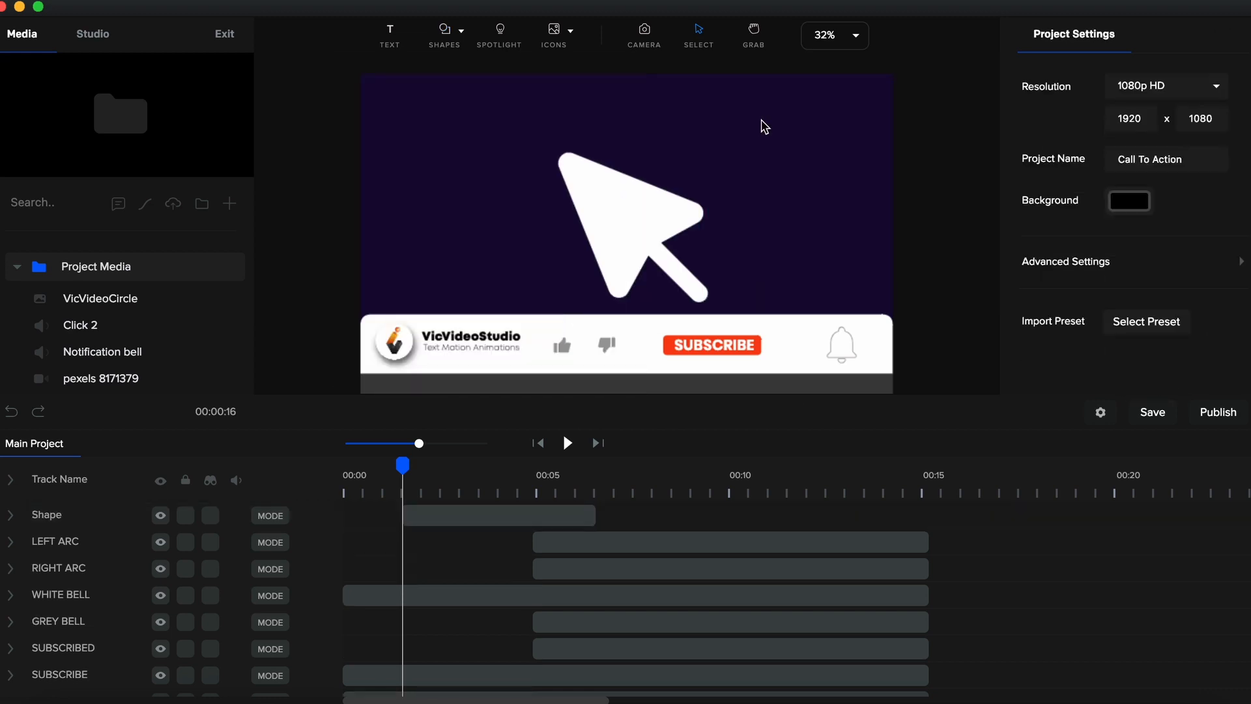
pyautogui.click(650, 225)
pyautogui.click(1131, 123)
pyautogui.moveTo(1042, 195); pyautogui.dragTo(1000, 246)
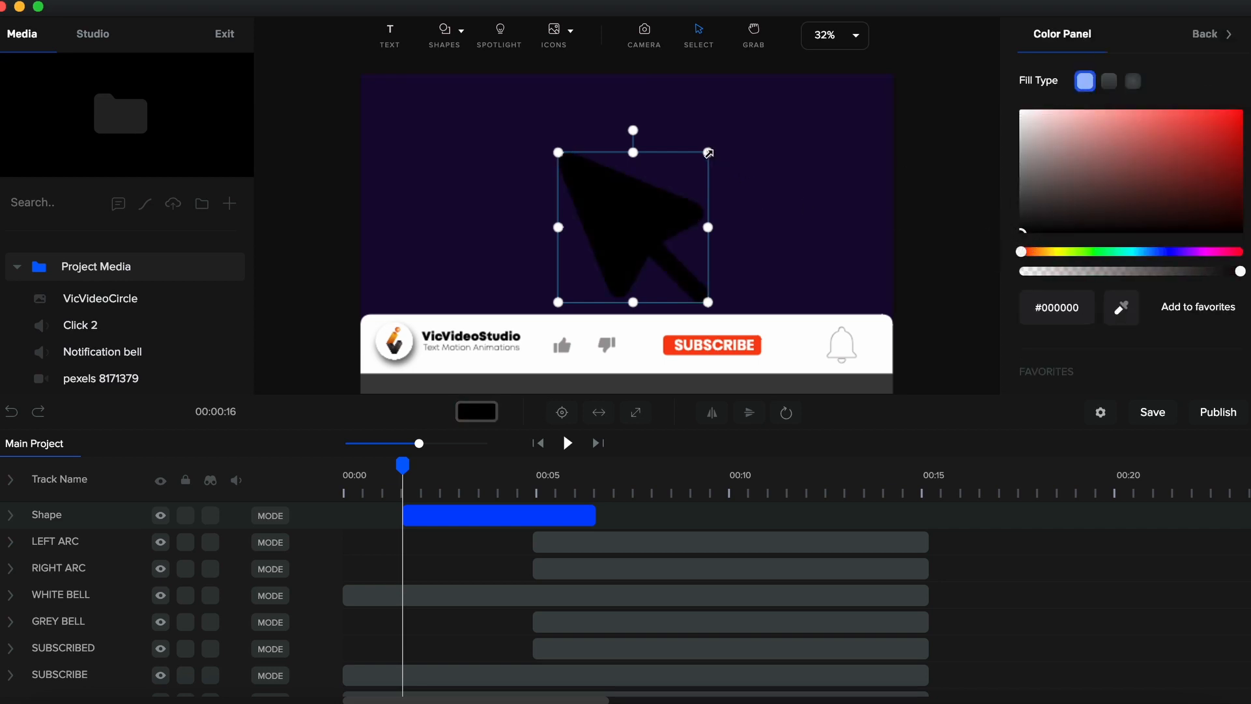
# - Shrink the mouse arrow and position it over the thumbs-up like button
pyautogui.moveTo(708, 153); pyautogui.dragTo(574, 364)
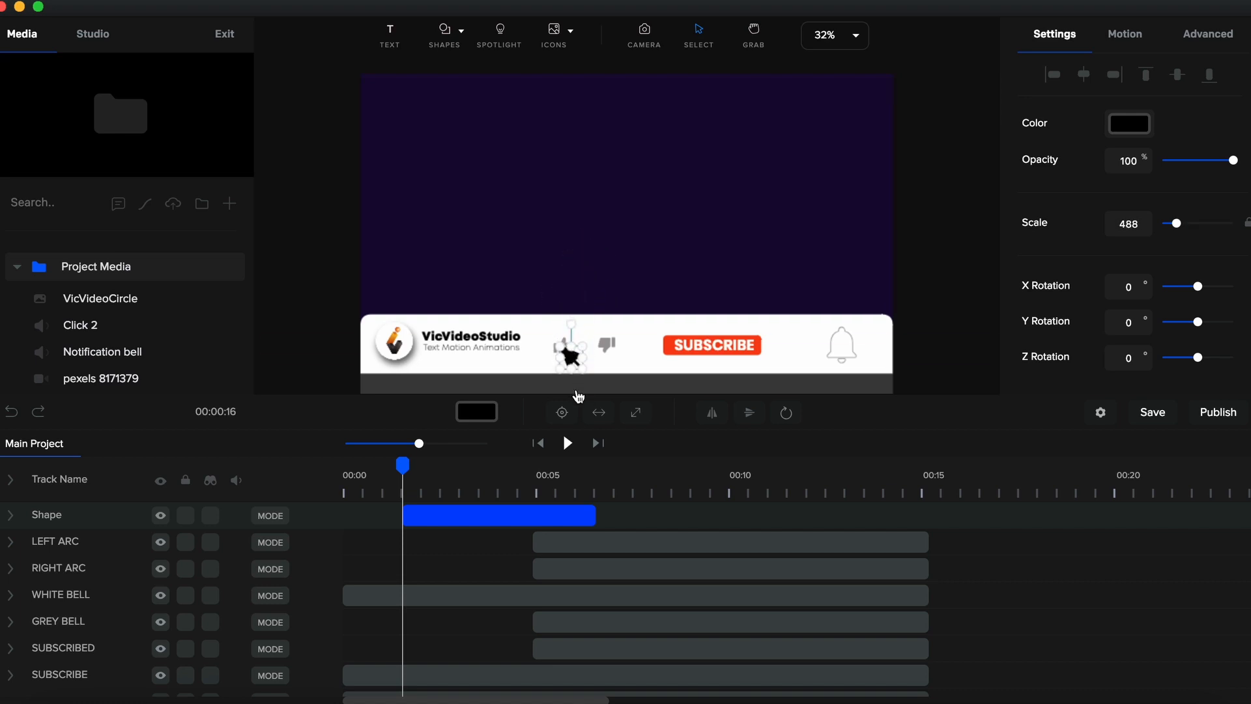
pyautogui.scroll(5, 578, 396)
pyautogui.moveTo(584, 284); pyautogui.dragTo(572, 306)
pyautogui.moveTo(565, 314)
pyautogui.mouseDown()
pyautogui.moveTo(552, 325)
pyautogui.moveTo(539, 301)
pyautogui.moveTo(553, 303)
pyautogui.mouseUp()
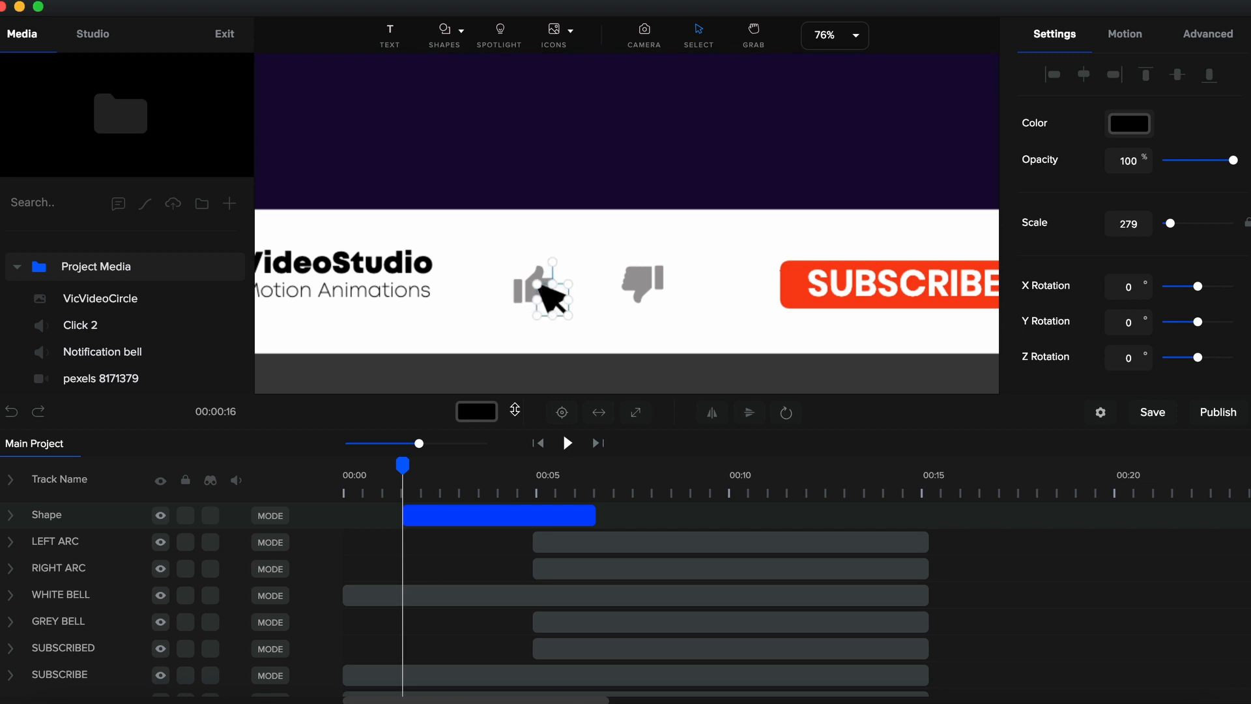
# - Rename the new shape track to MOUSE ARR
pyautogui.doubleClick(58, 516)
pyautogui.write('MO')
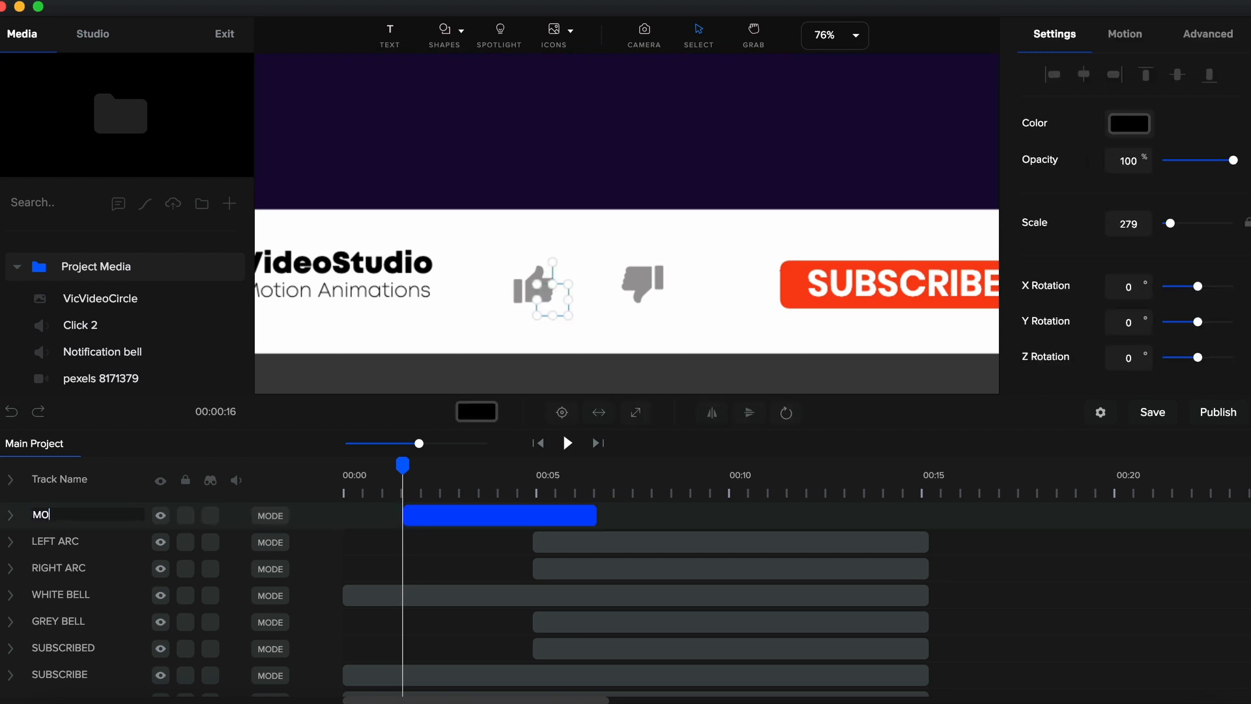
pyautogui.write('USE ARROW')
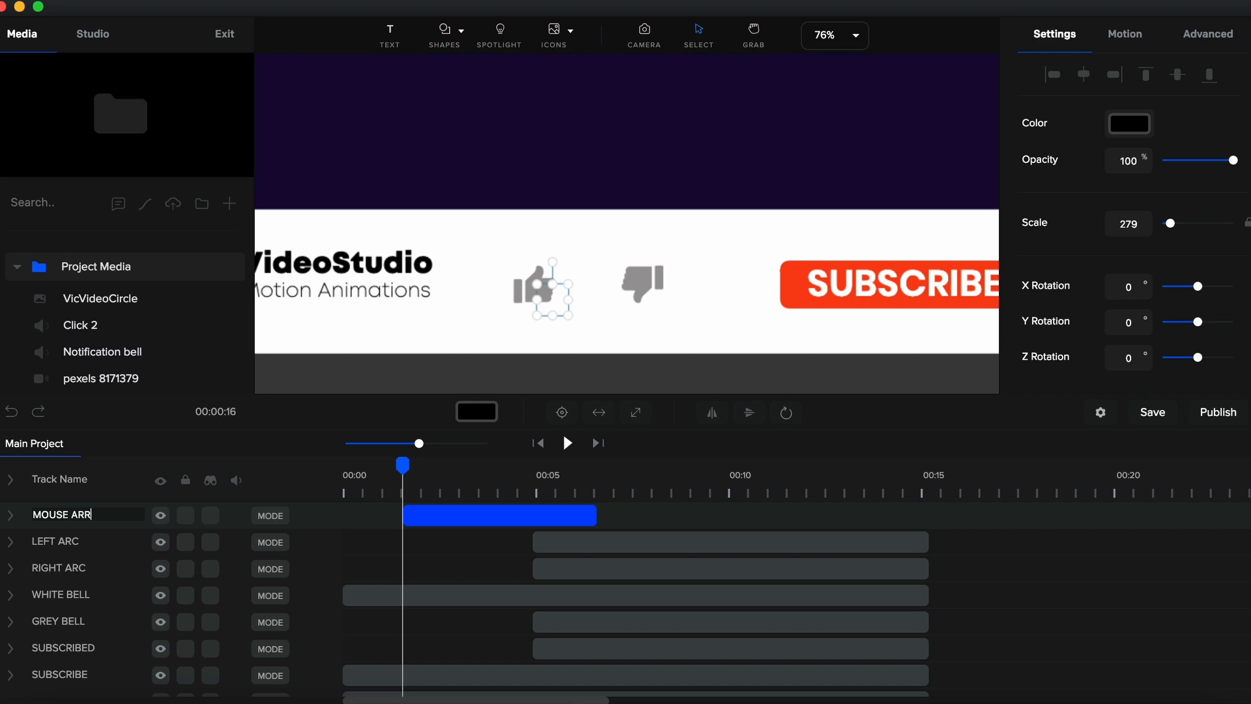